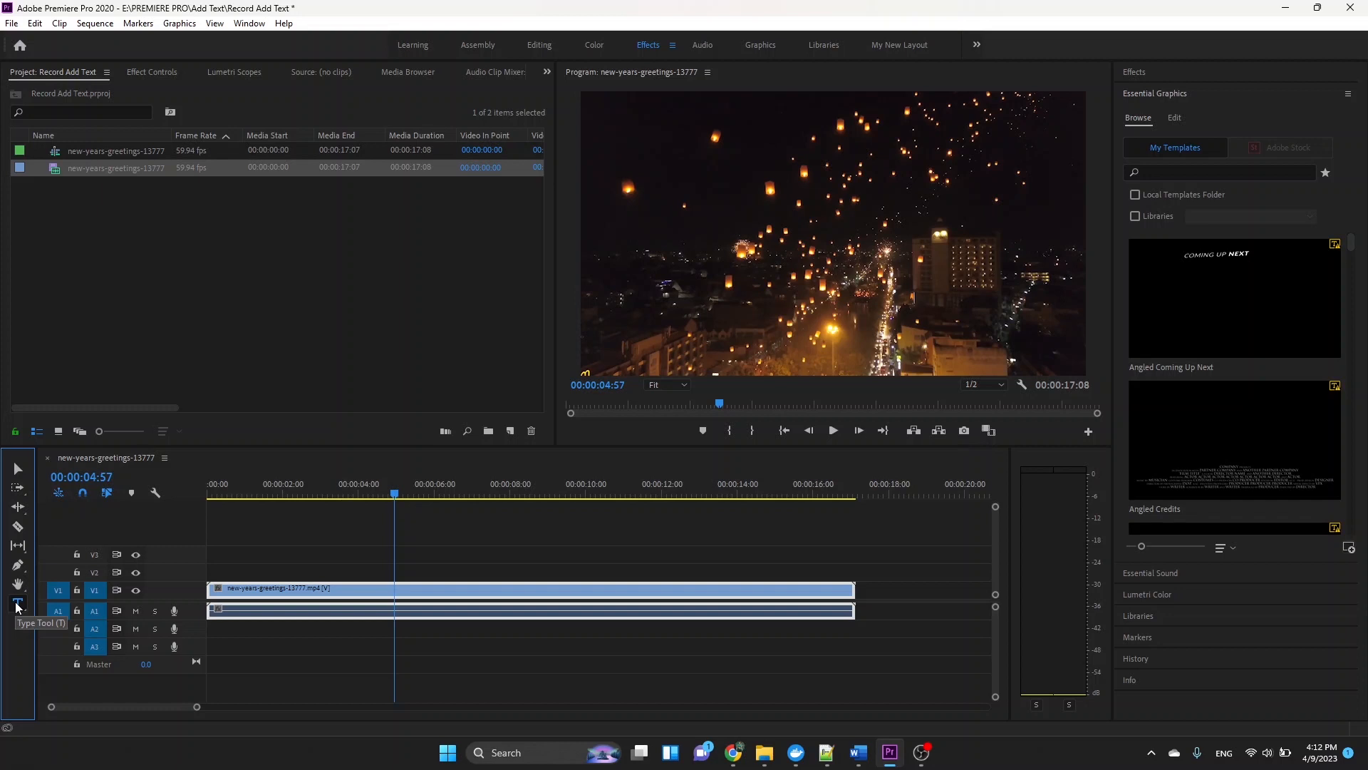
Add the horizontal text "Garb Studio" over the sky in the video frame with the Type Tool.
left_click(17, 605)
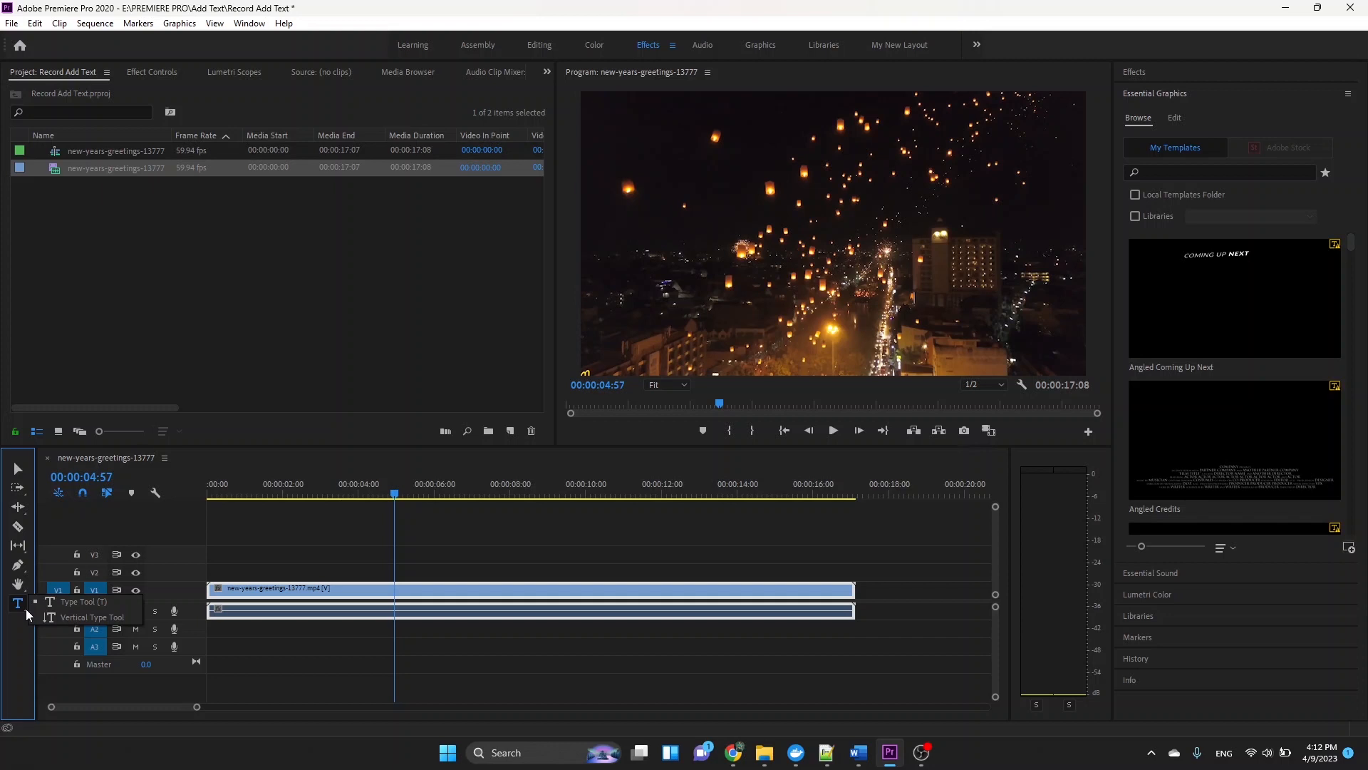
left_click(71, 602)
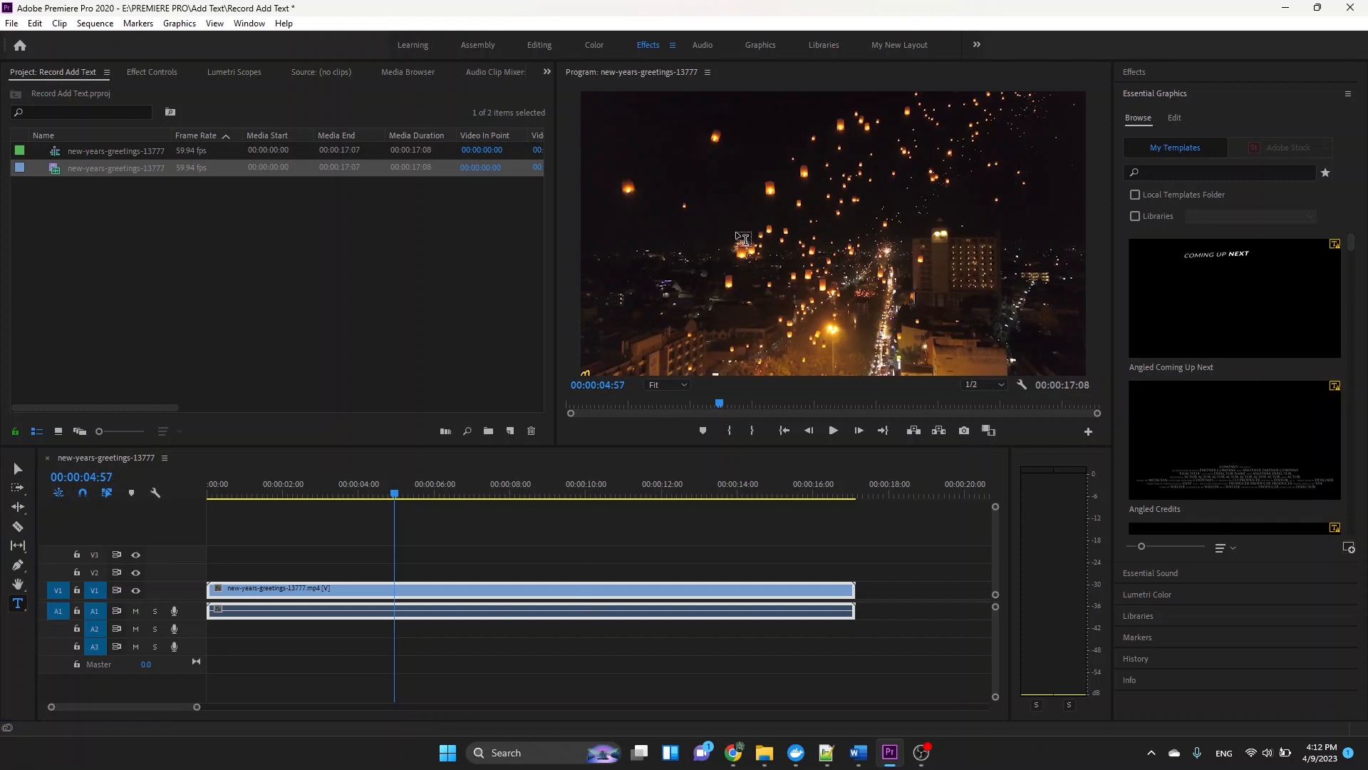
left_click(698, 213)
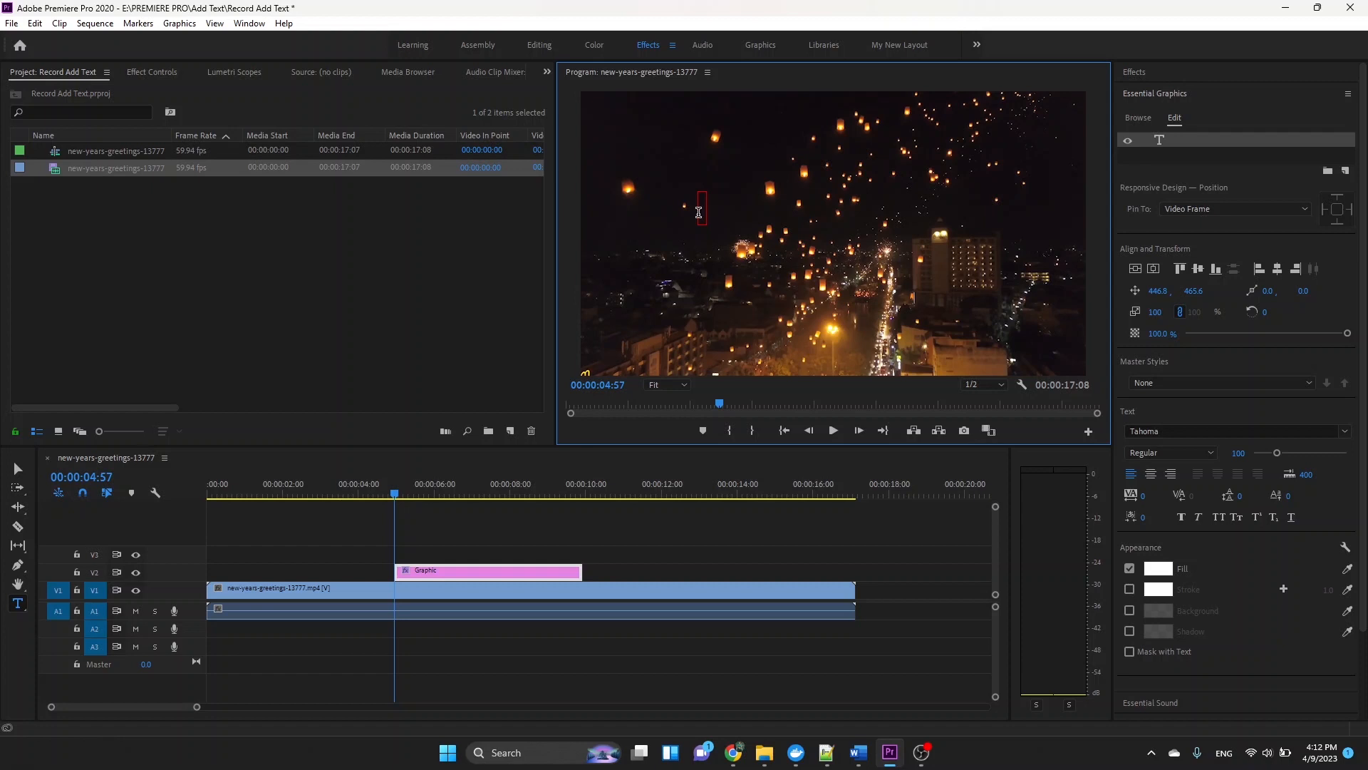
type("Garb Studio")
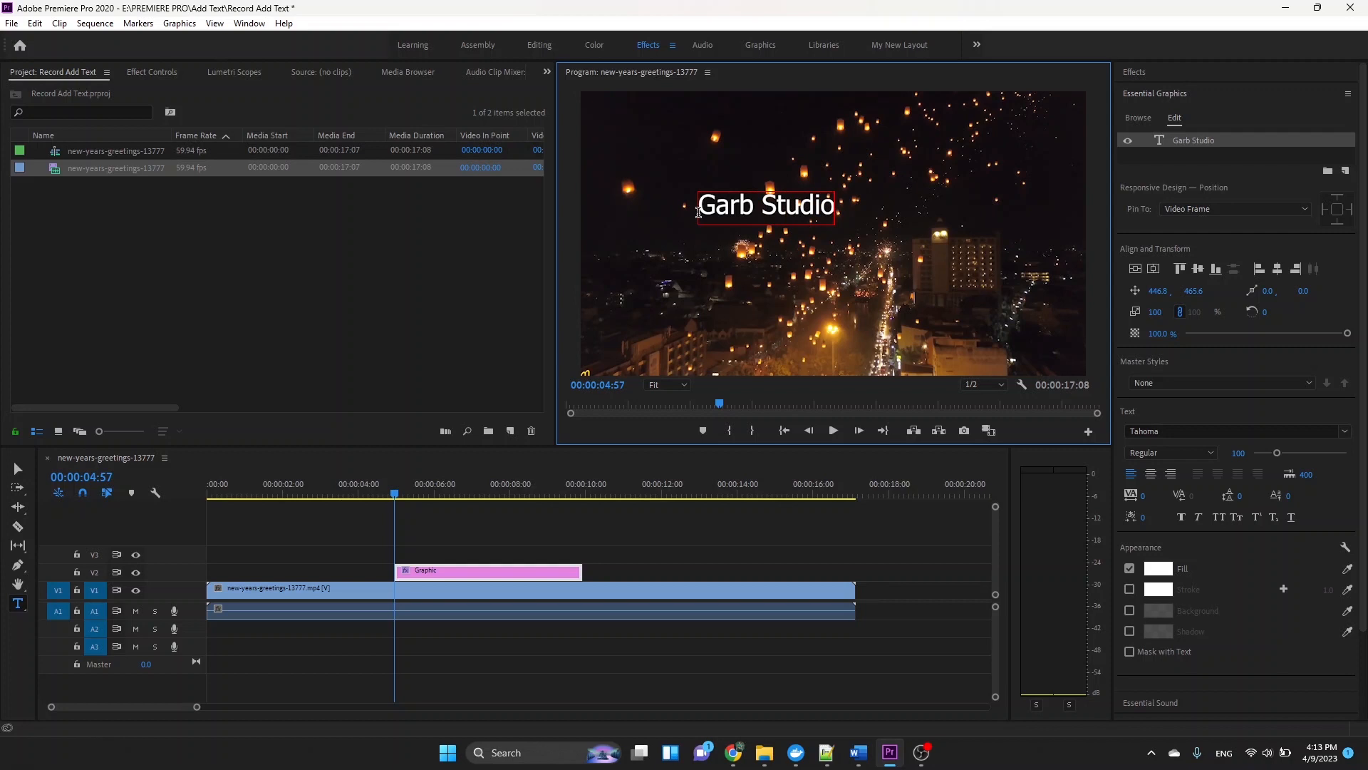
Extend the end of the Garb Studio graphic clip on V2 to about 00:00:12:00, keeping its start at 00:00:04:57.
left_click(497, 568)
left_click(497, 568)
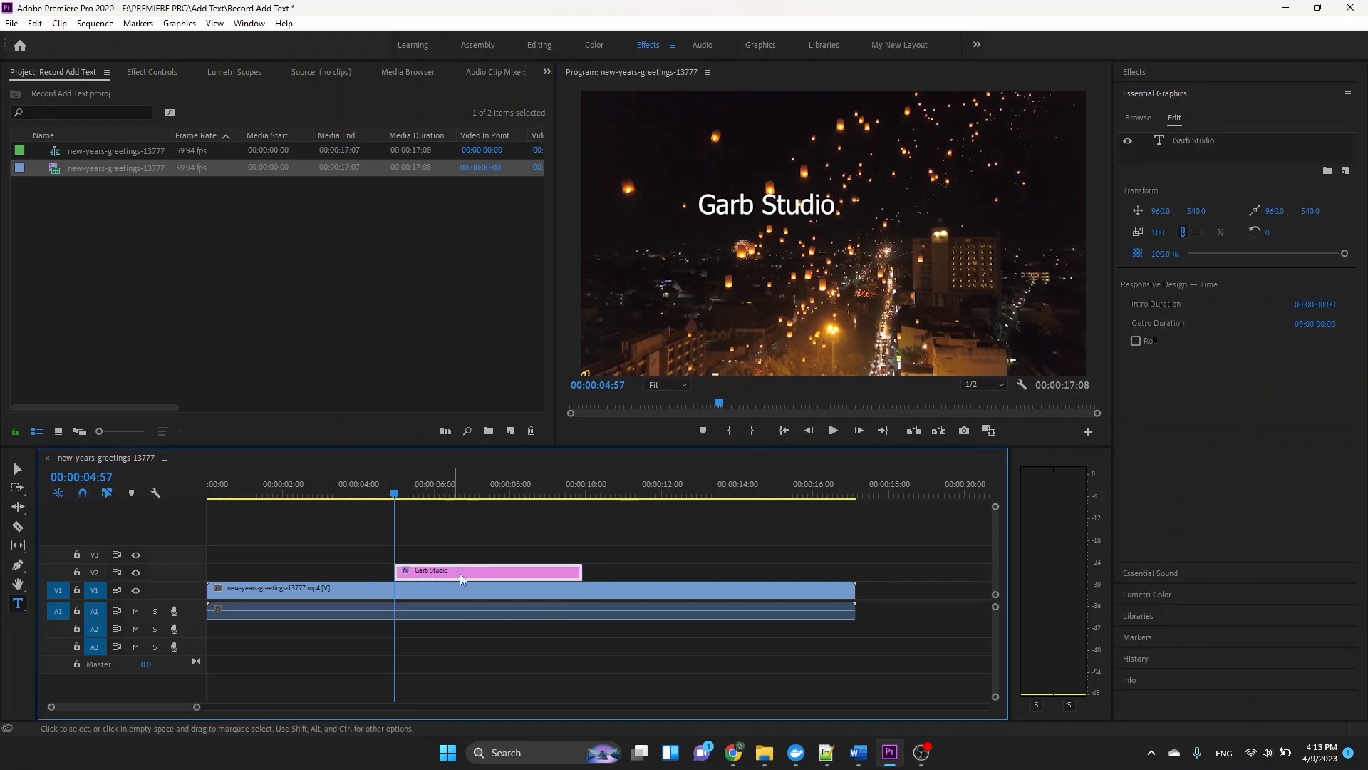
mouse_move(455, 573)
left_mouse_down()
mouse_move(677, 570)
mouse_move(305, 574)
mouse_move(460, 570)
left_mouse_up()
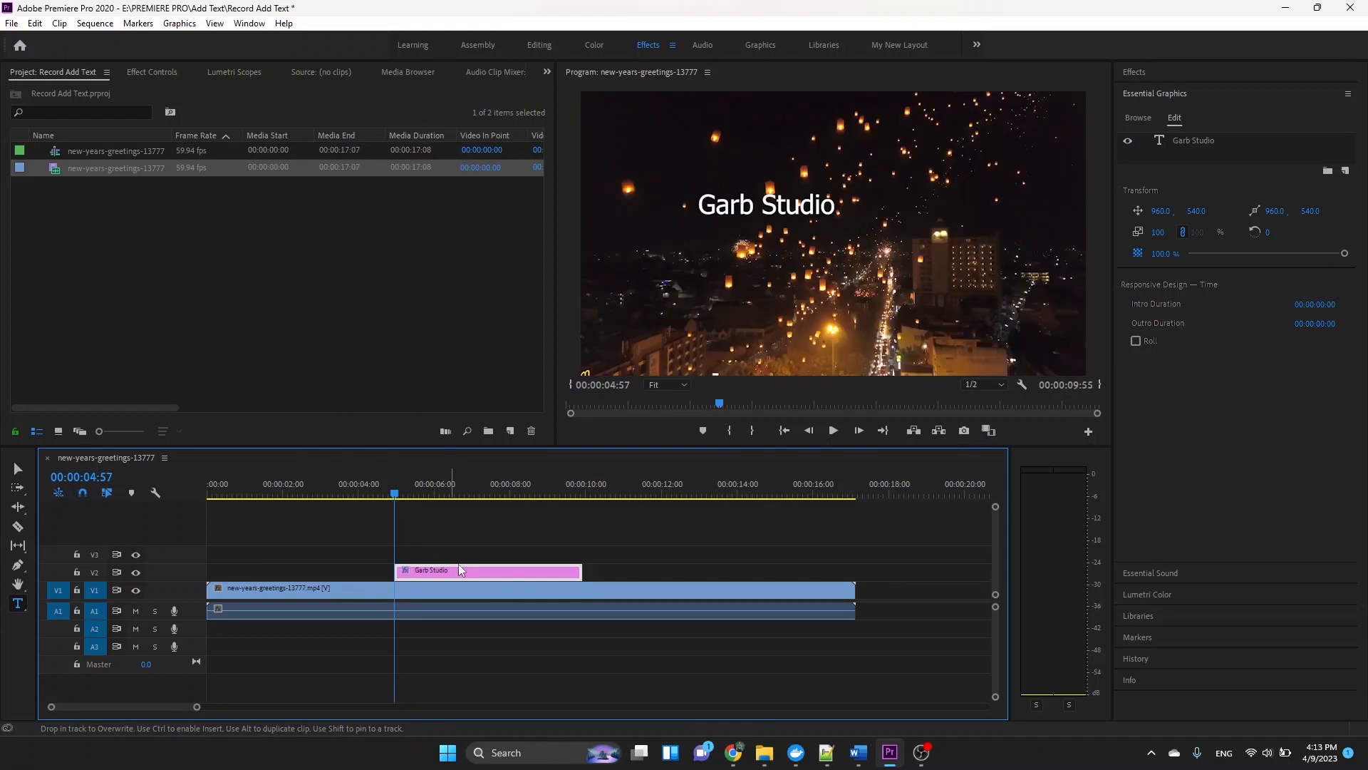
left_click_drag(578, 568, 710, 569)
mouse_move(397, 570)
left_mouse_down()
mouse_move(275, 572)
mouse_move(395, 570)
left_mouse_up()
key("v")
left_click_drag(710, 570, 661, 570)
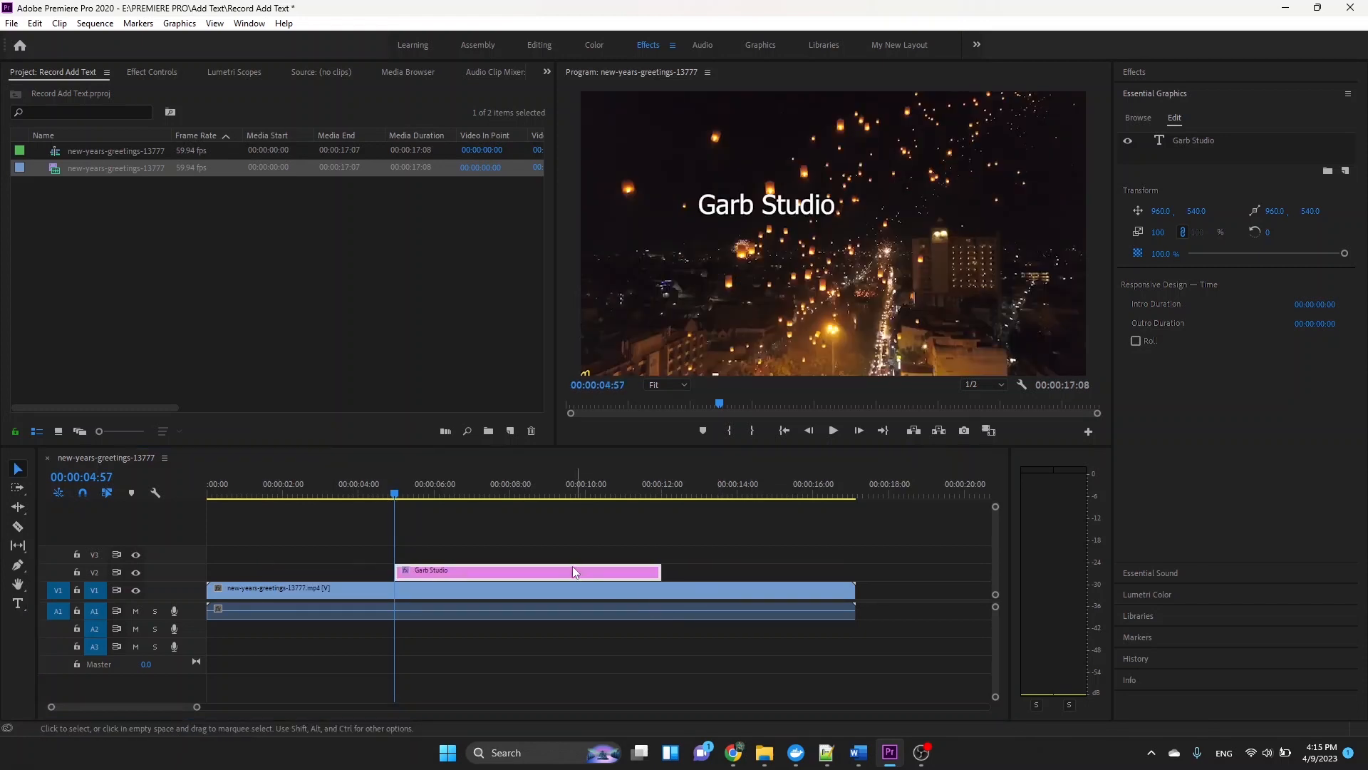
left_click(543, 569)
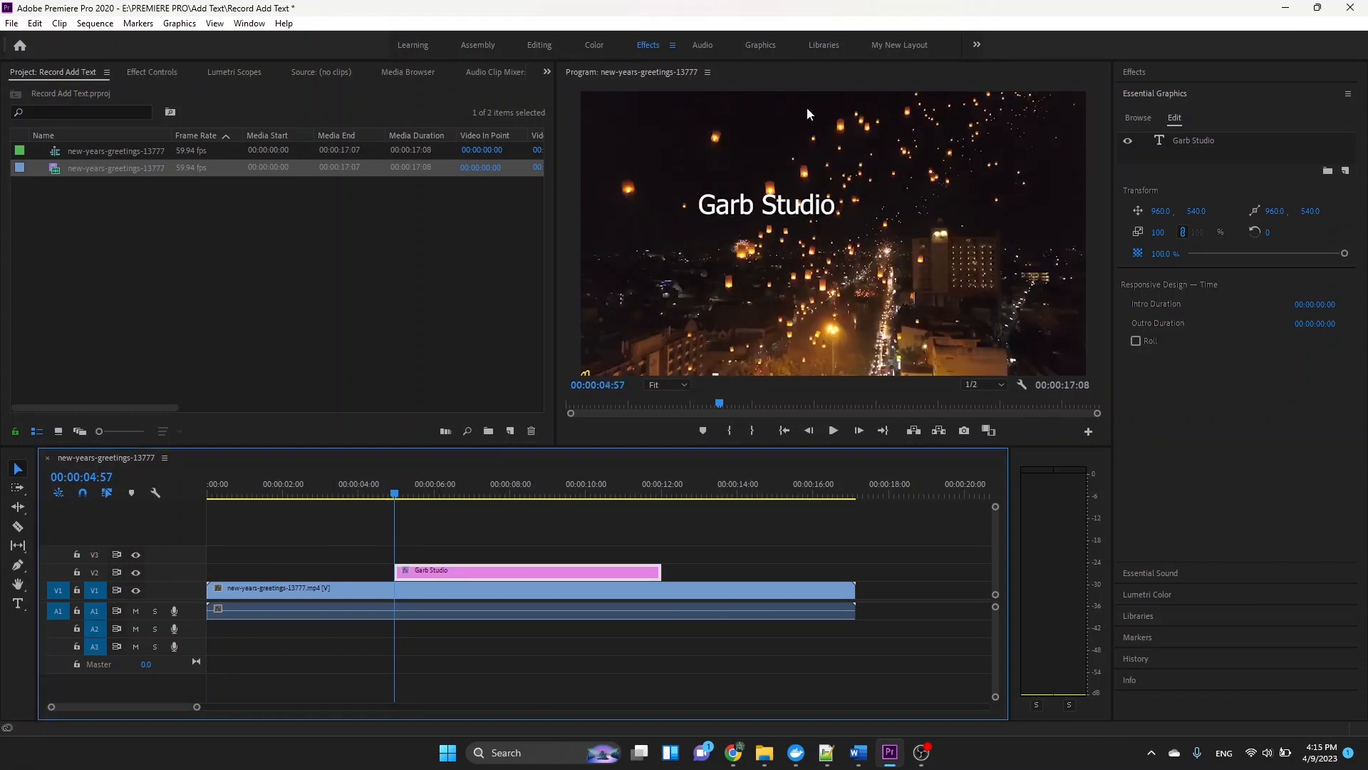
Switch to the Graphics workspace, show the Effect Controls, and select the Garb Studio text layer in Essential Graphics.
left_click(767, 44)
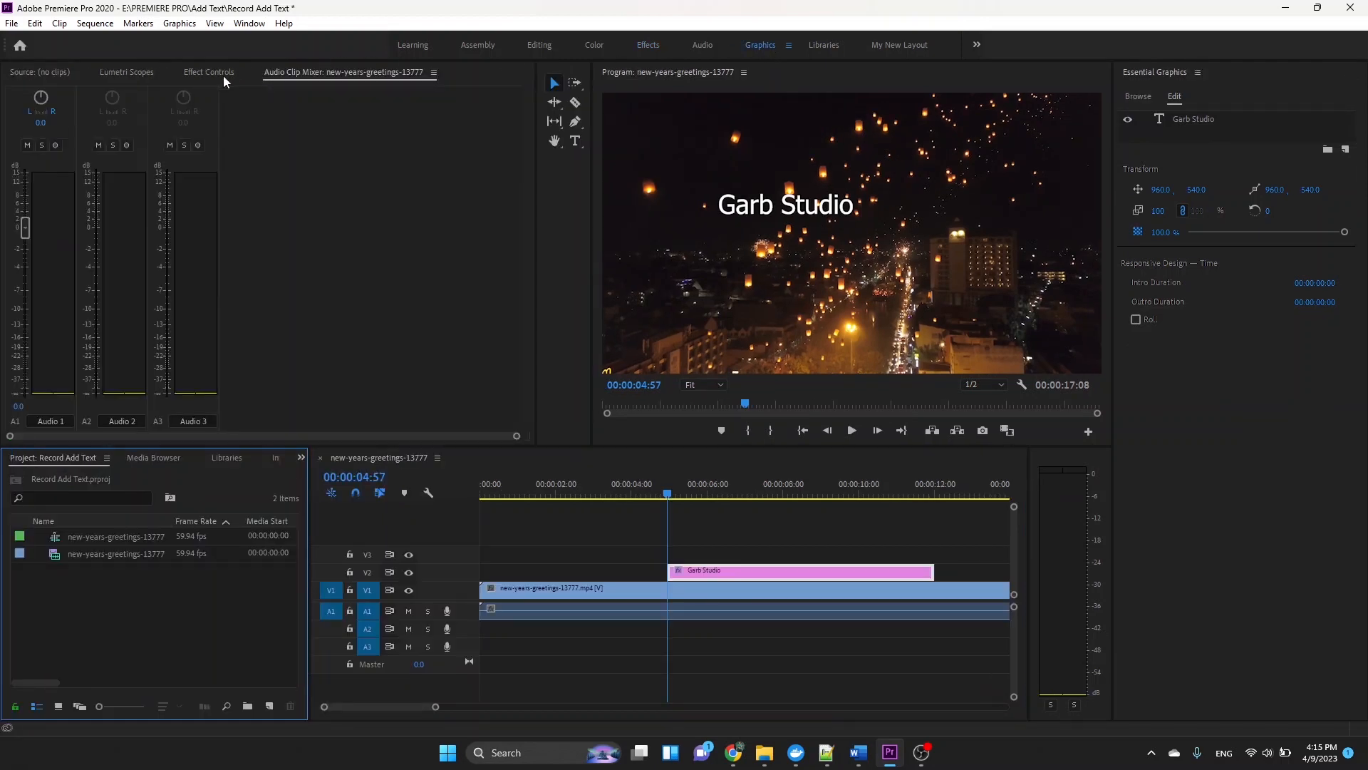
left_click(218, 73)
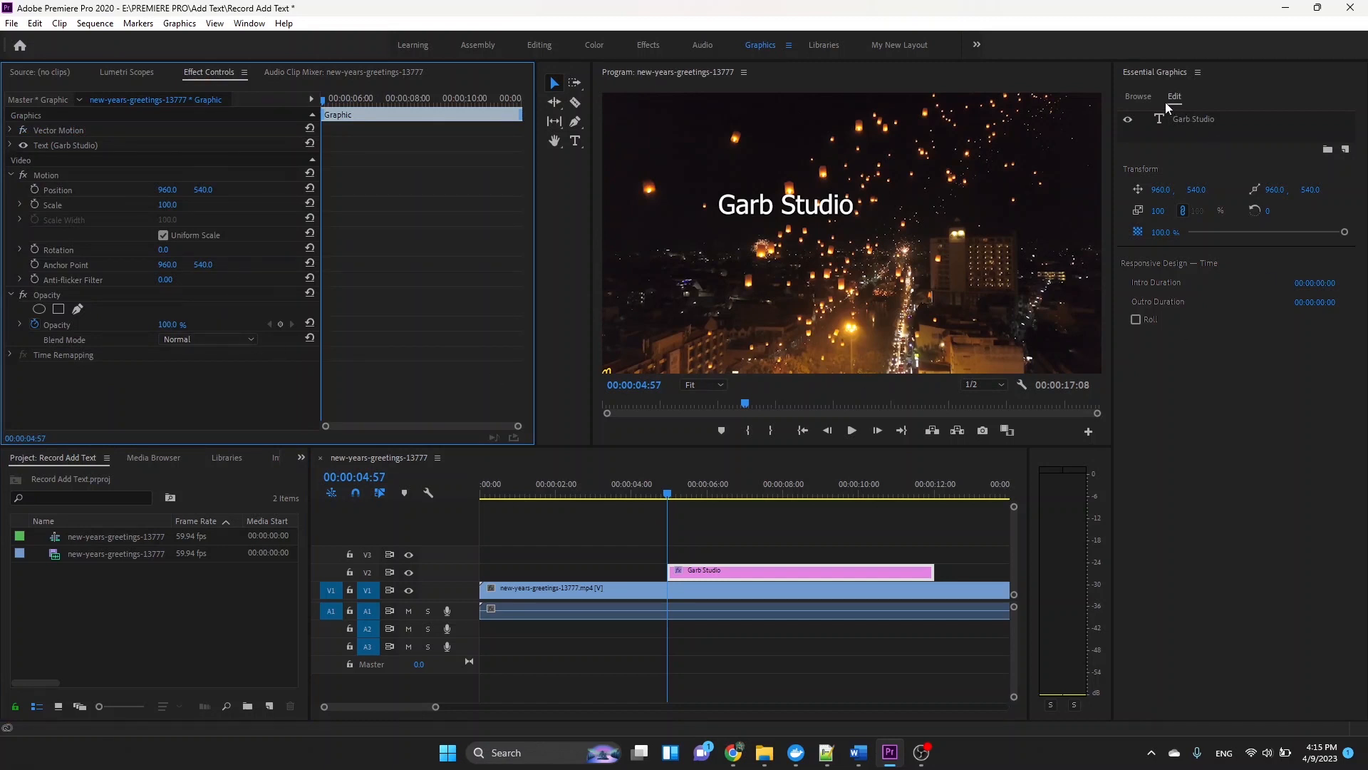
left_click(1160, 71)
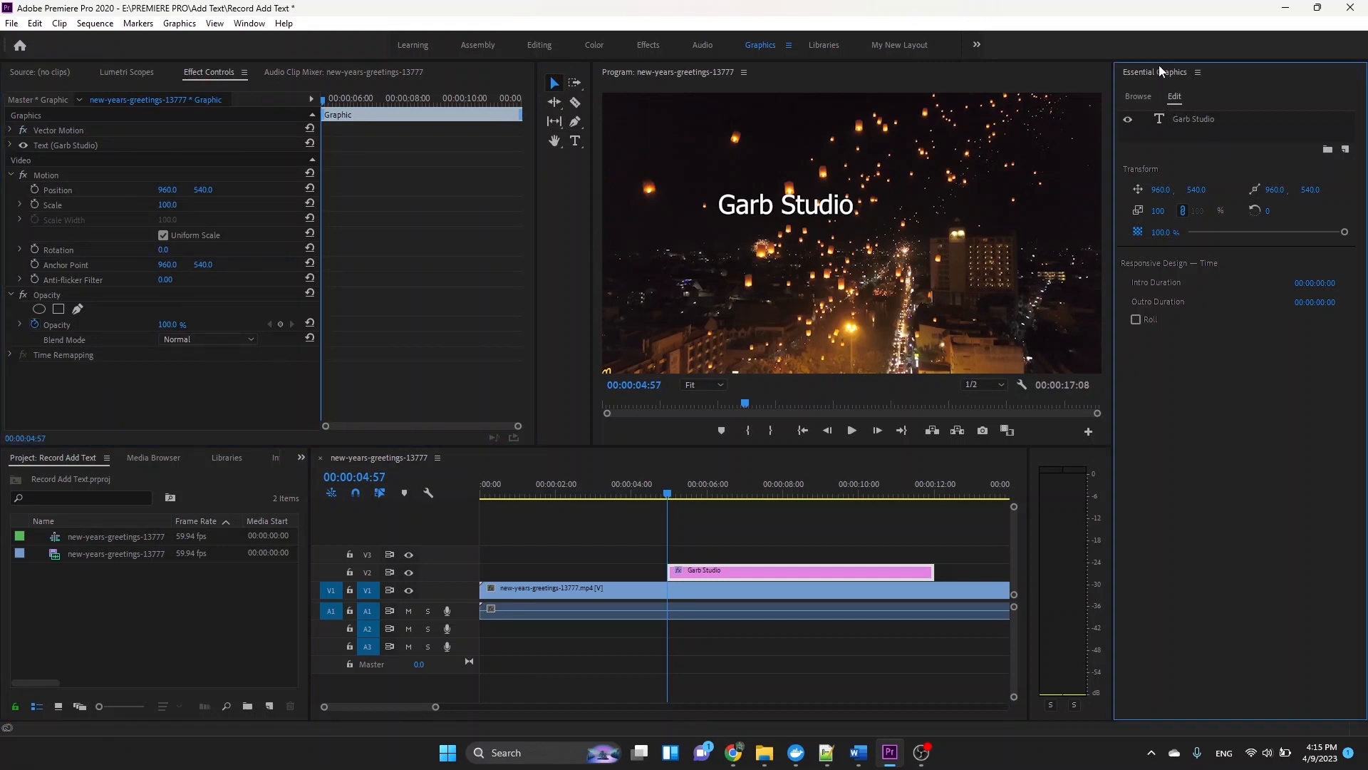
left_click(1190, 119)
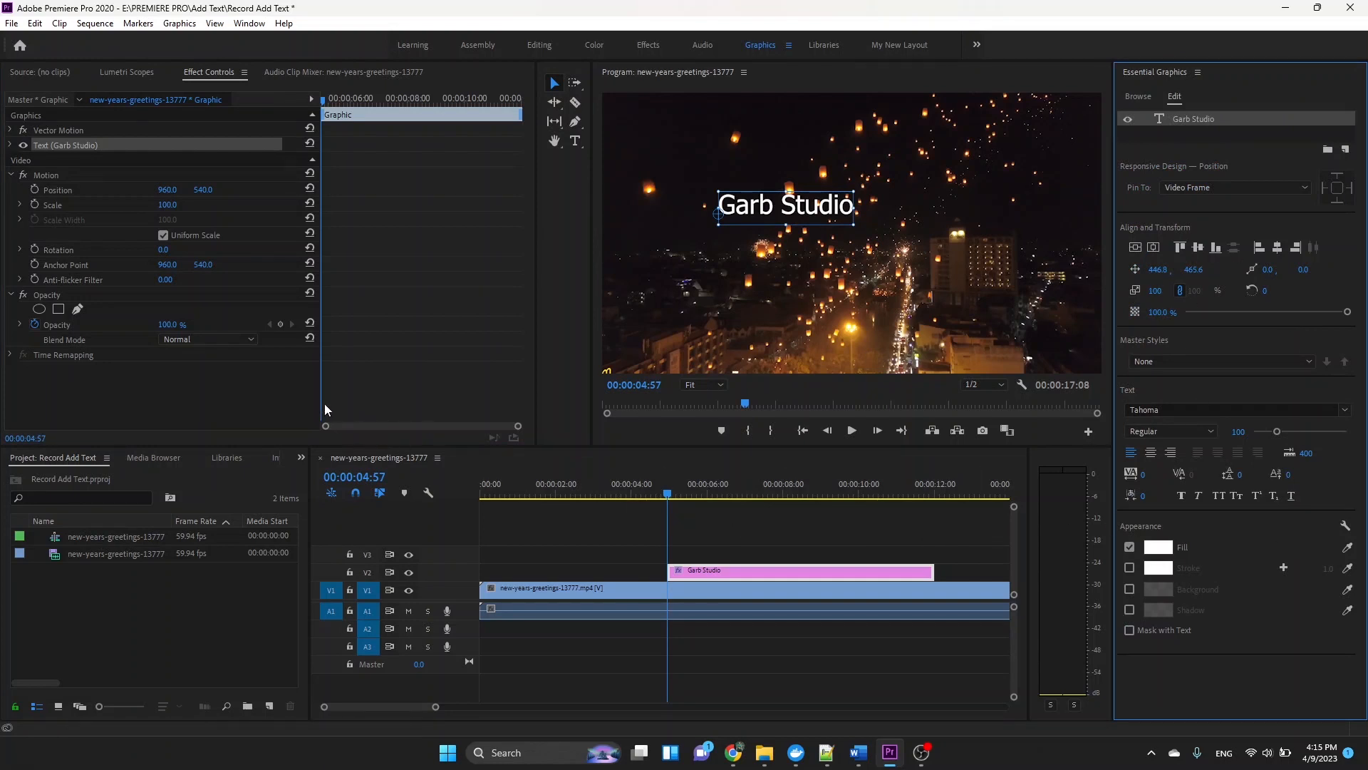
left_click(259, 25)
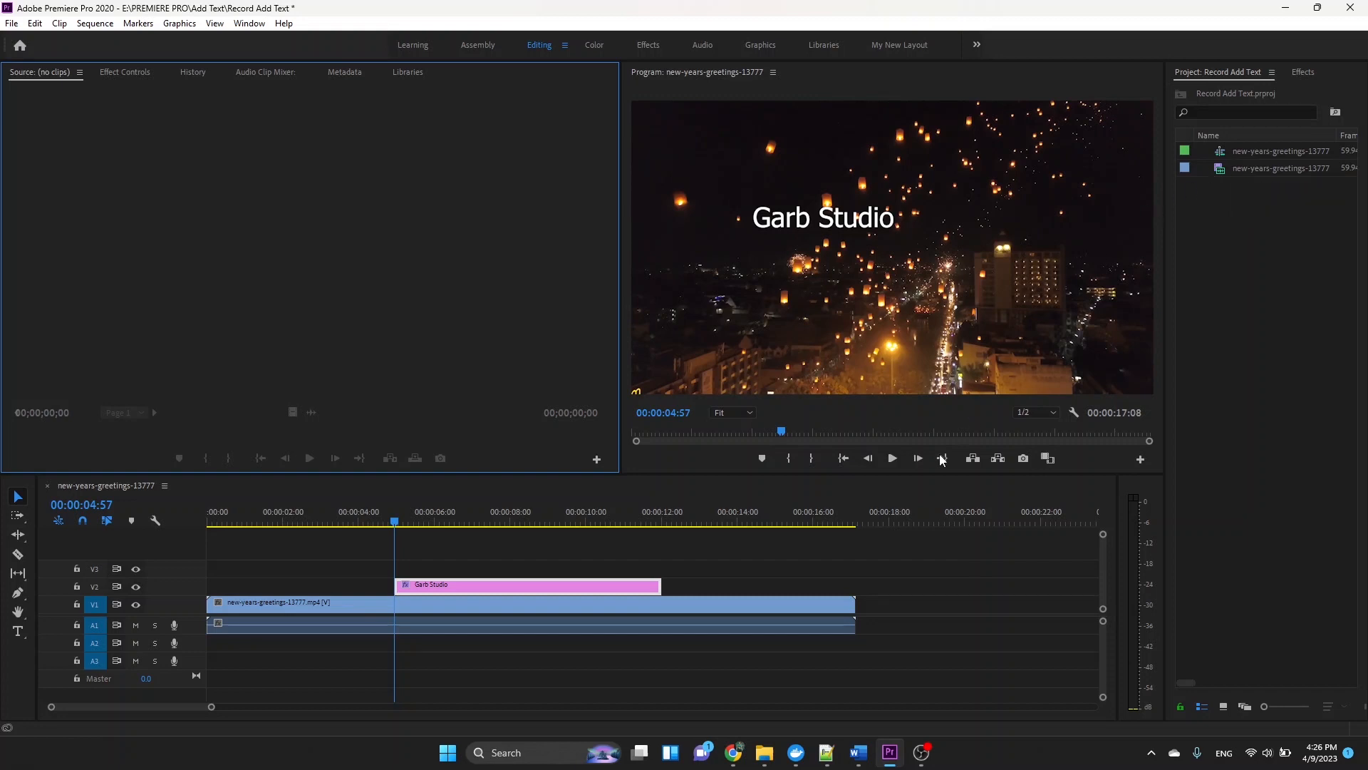
Put the Garb Studio title into text editing with the Type Tool in the Editing workspace.
left_click(15, 634)
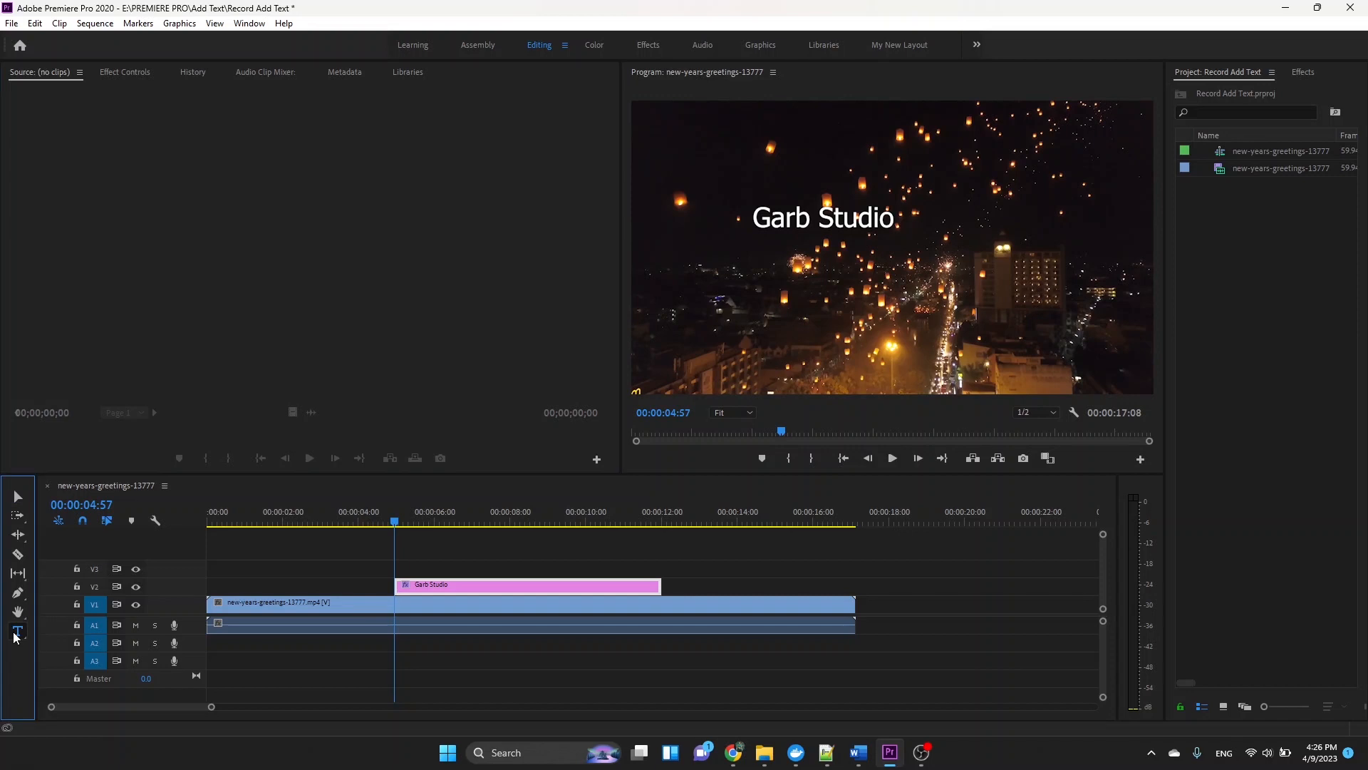
left_click(809, 218)
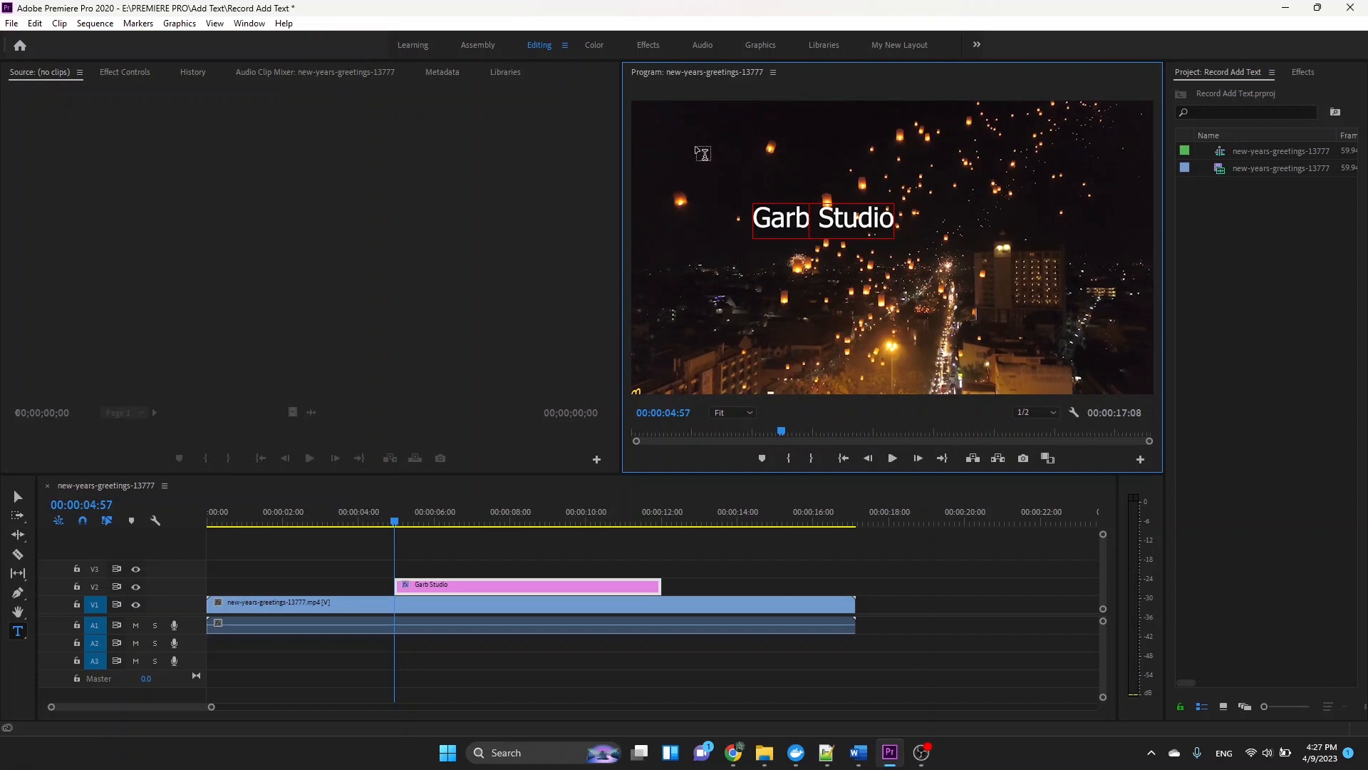
left_click(700, 158)
left_click(698, 157)
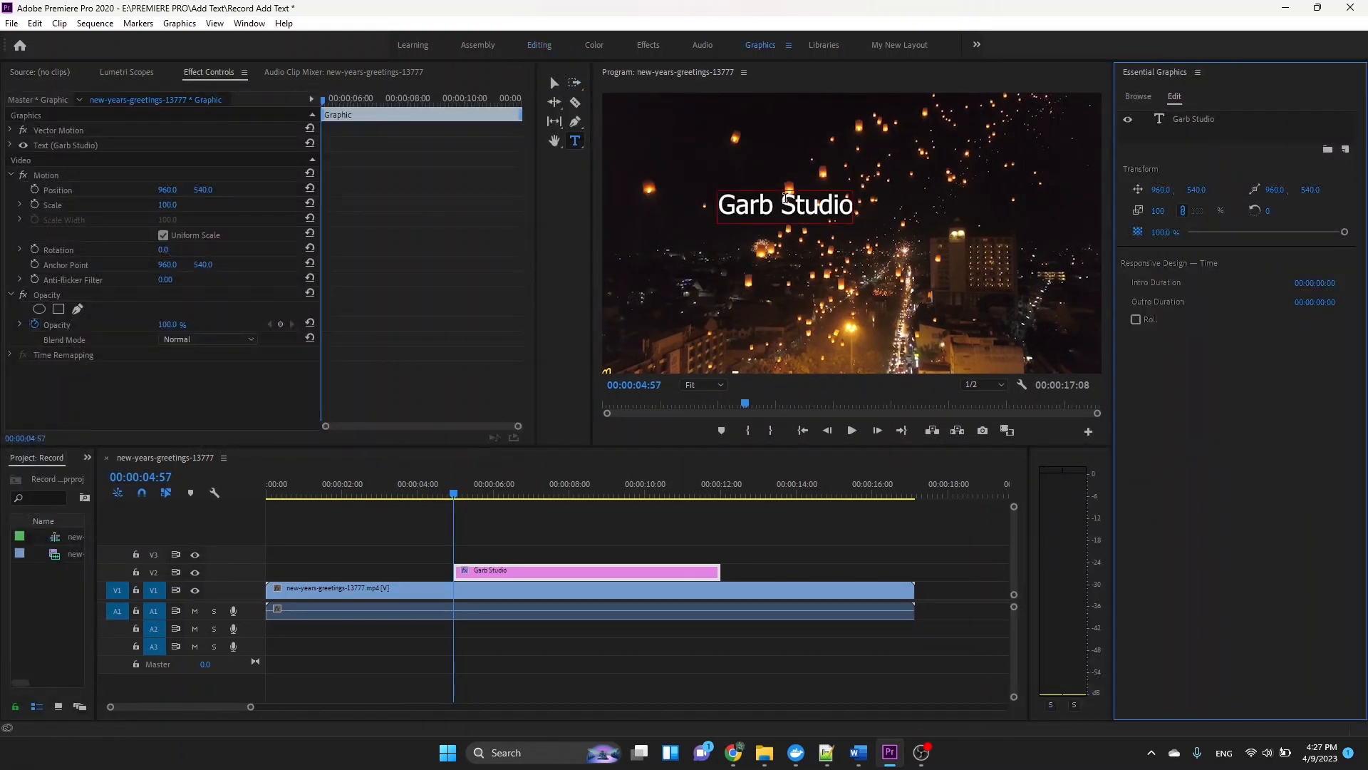
Select all characters of the Garb Studio title in the Graphics workspace.
left_click(786, 198)
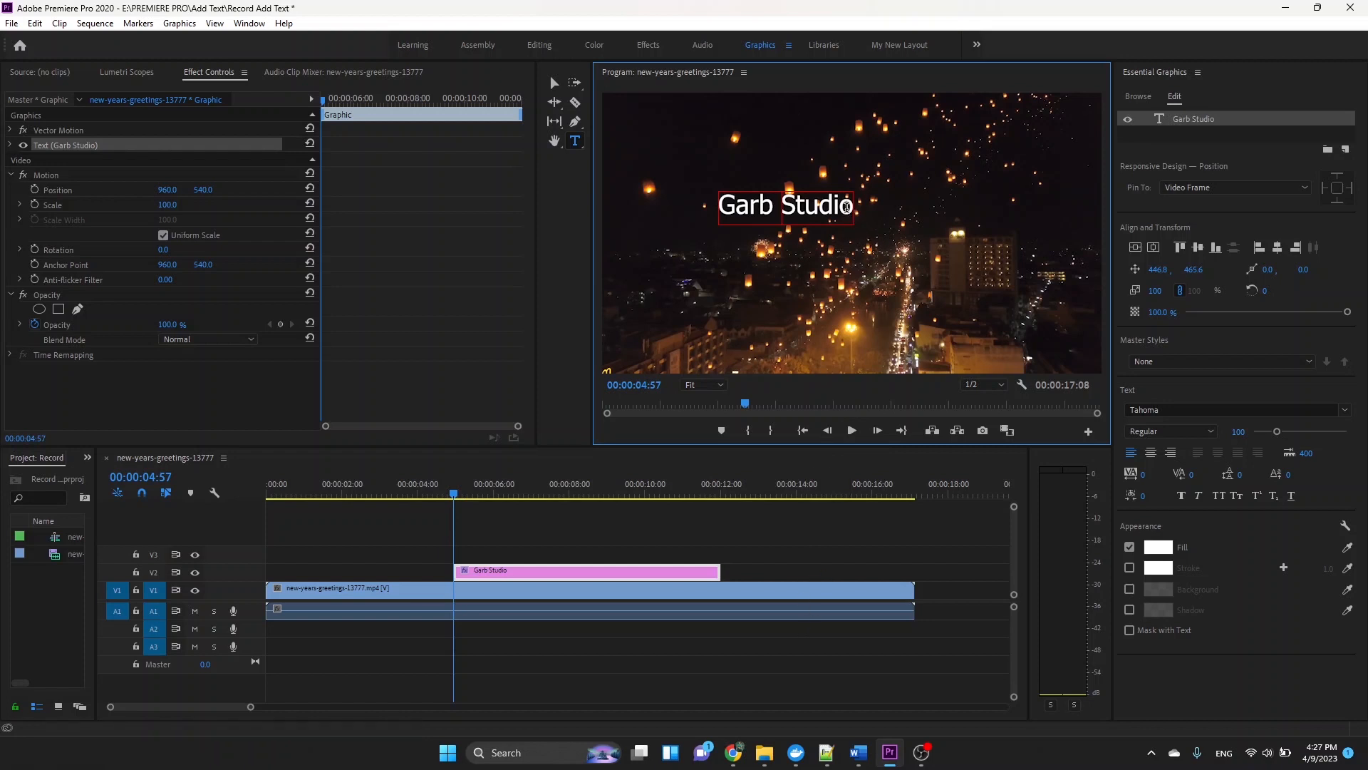
left_click_drag(849, 206, 726, 217)
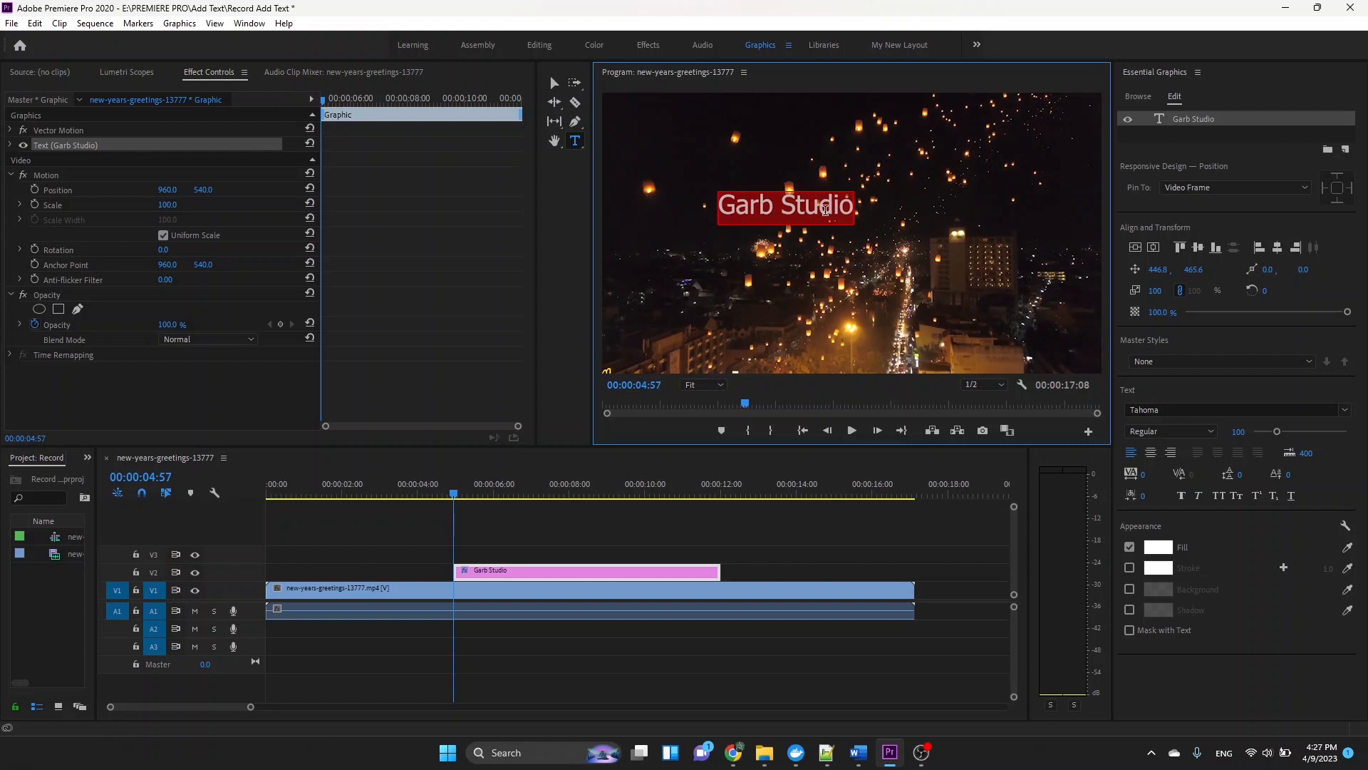
left_click(751, 207)
key("ctrl+a")
left_click(762, 210)
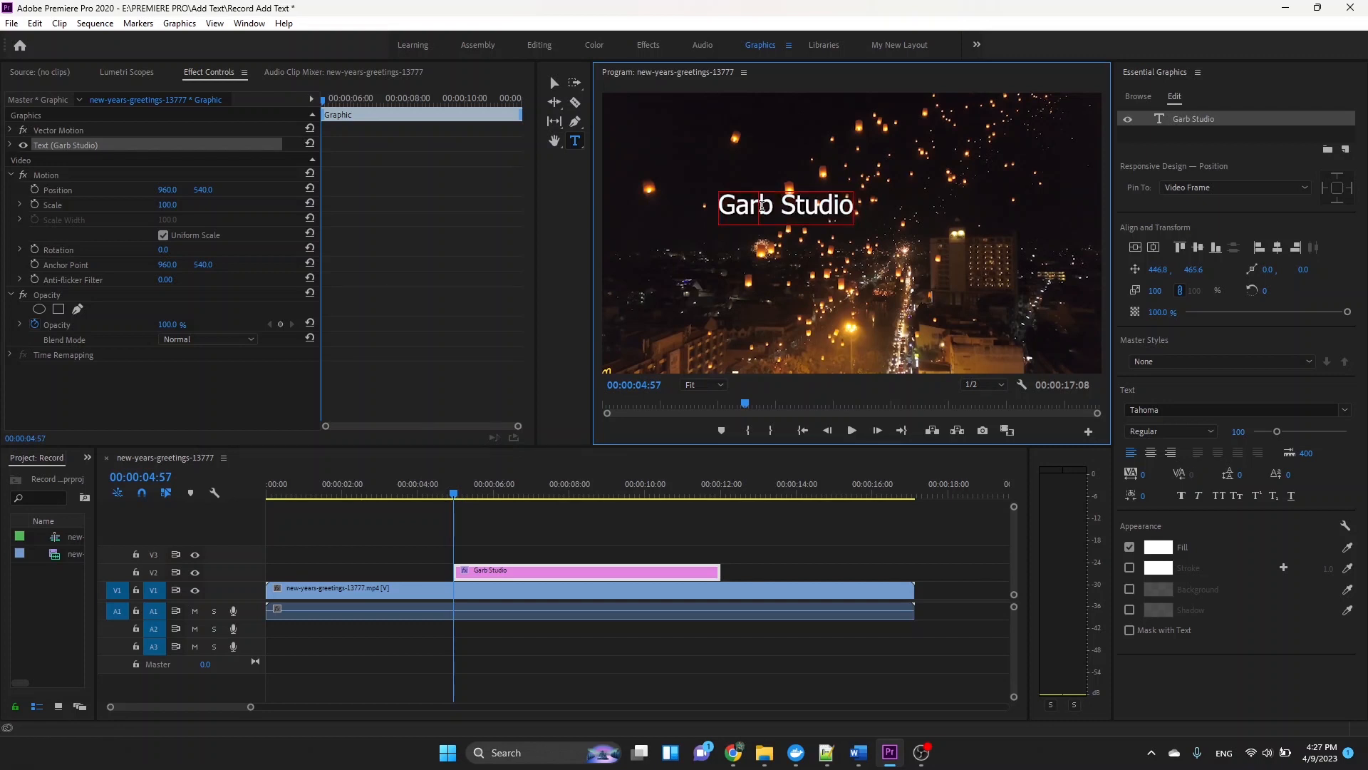
key("ctrl+a")
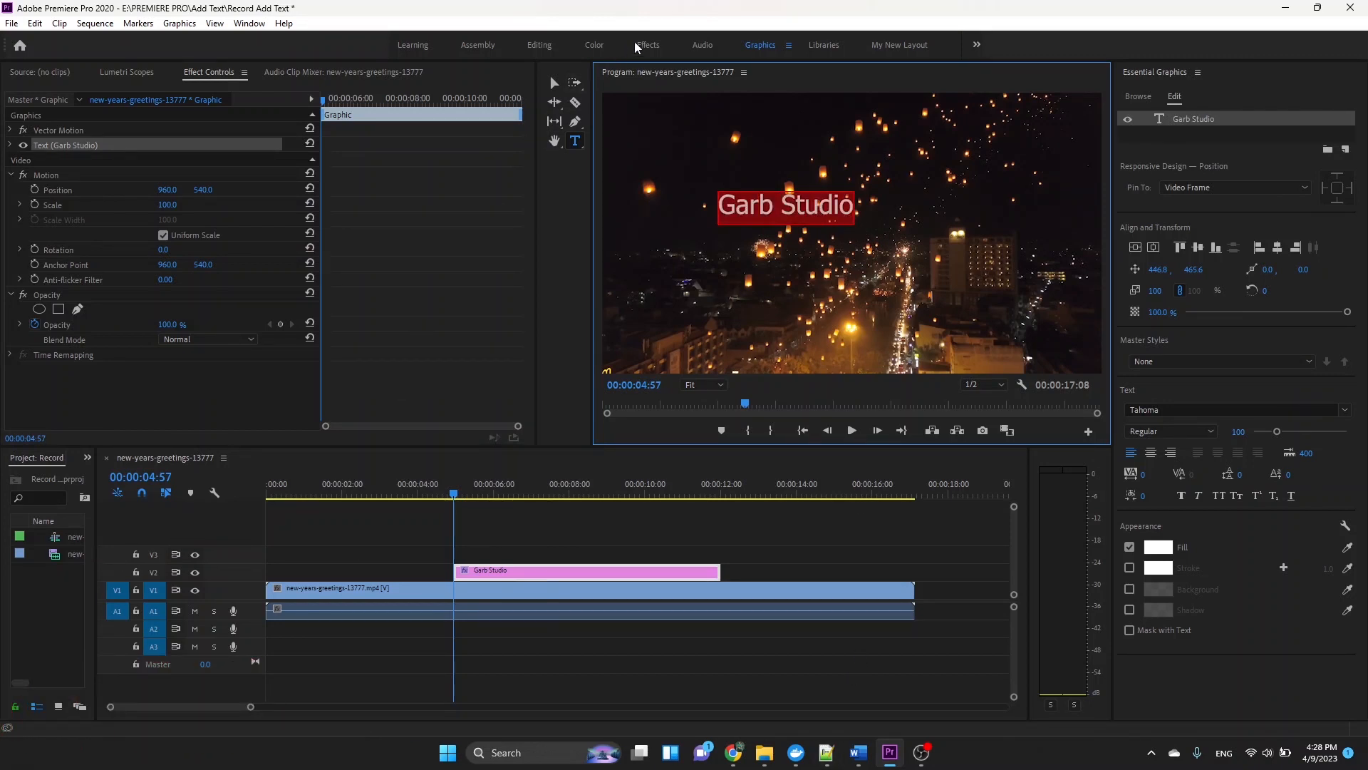
Return to the Editing workspace and highlight the whole Garb Studio title with the Type Tool.
left_click(537, 47)
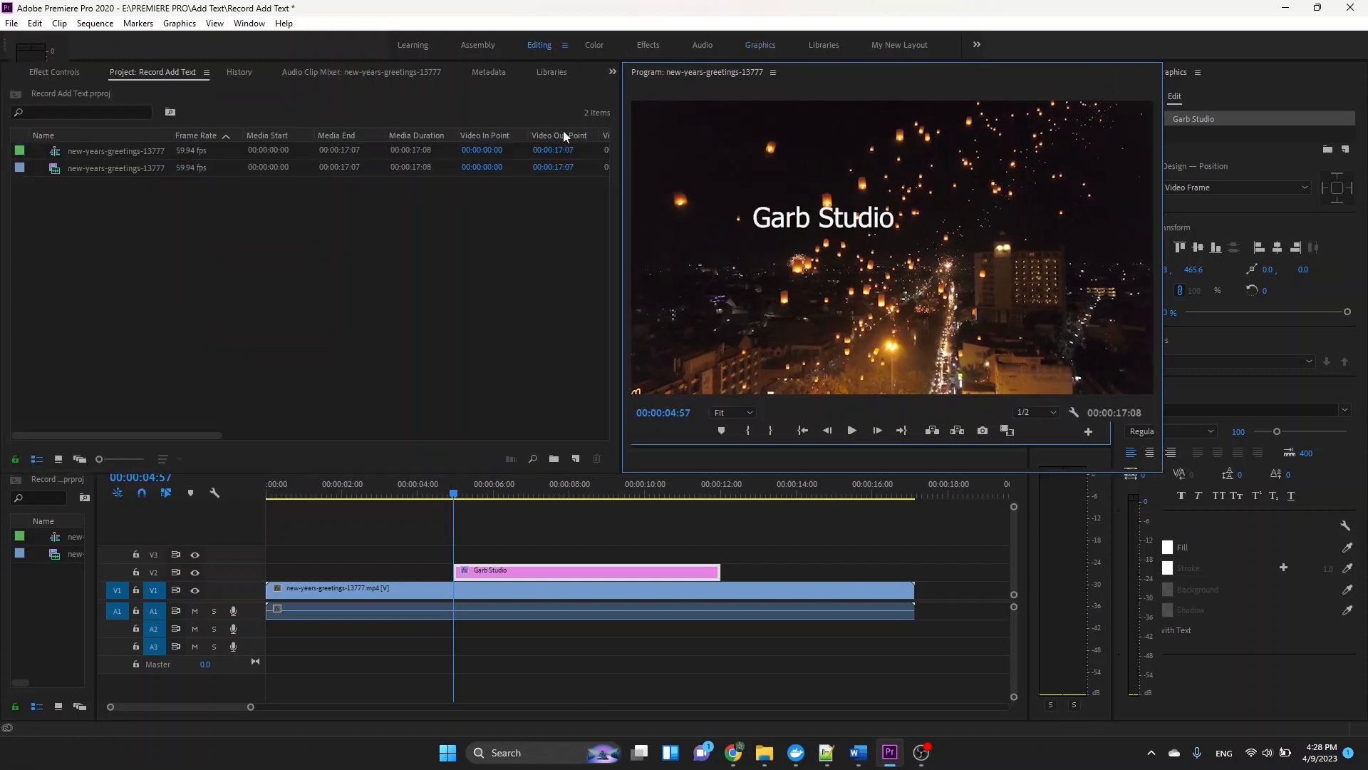
left_click(316, 568)
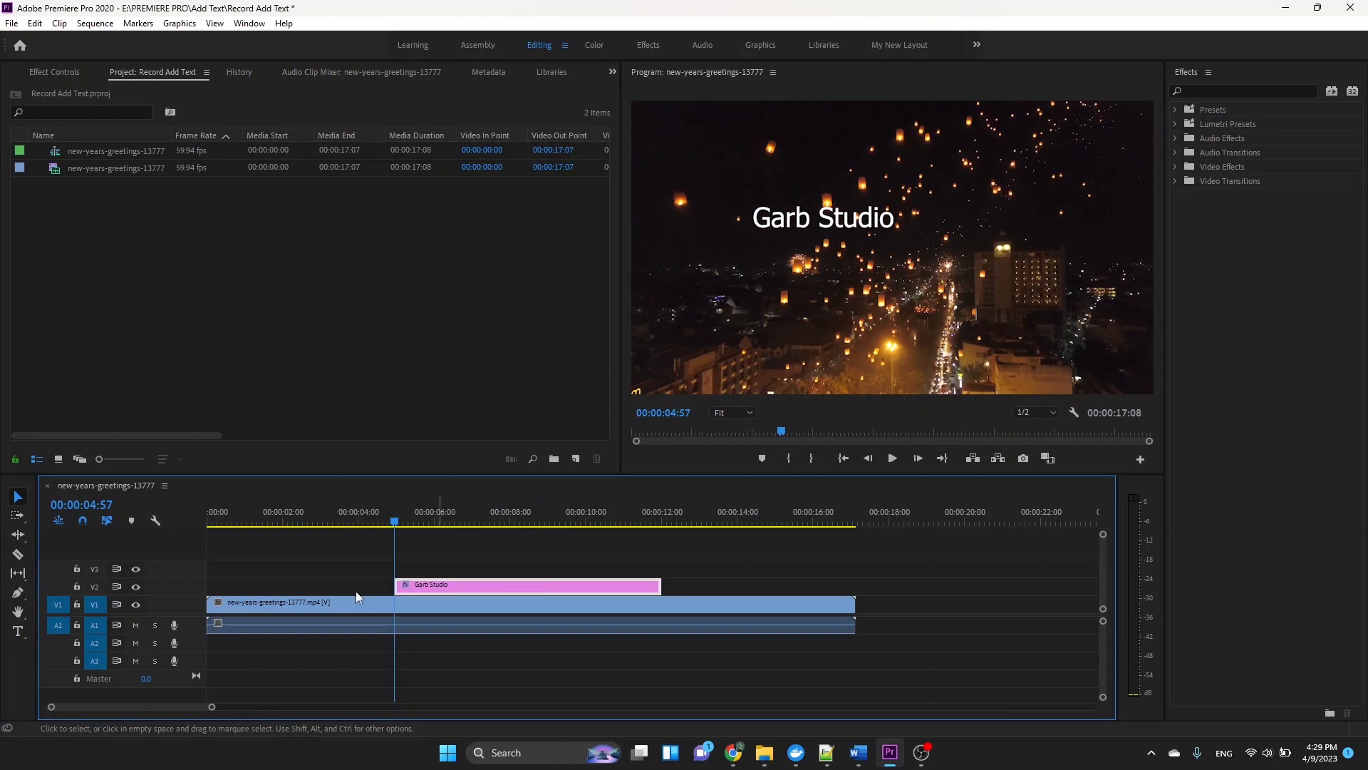
left_click(18, 630)
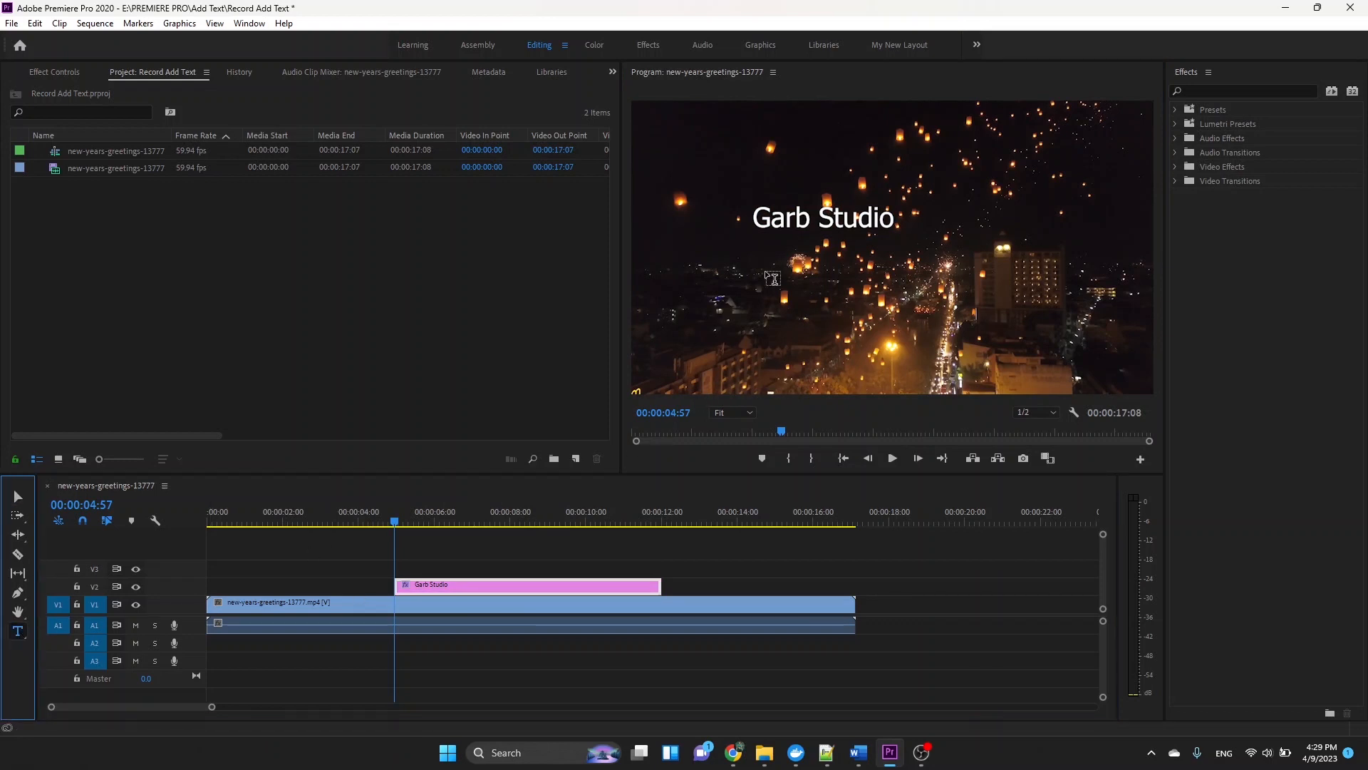
left_click(815, 219)
left_click_drag(891, 216, 755, 229)
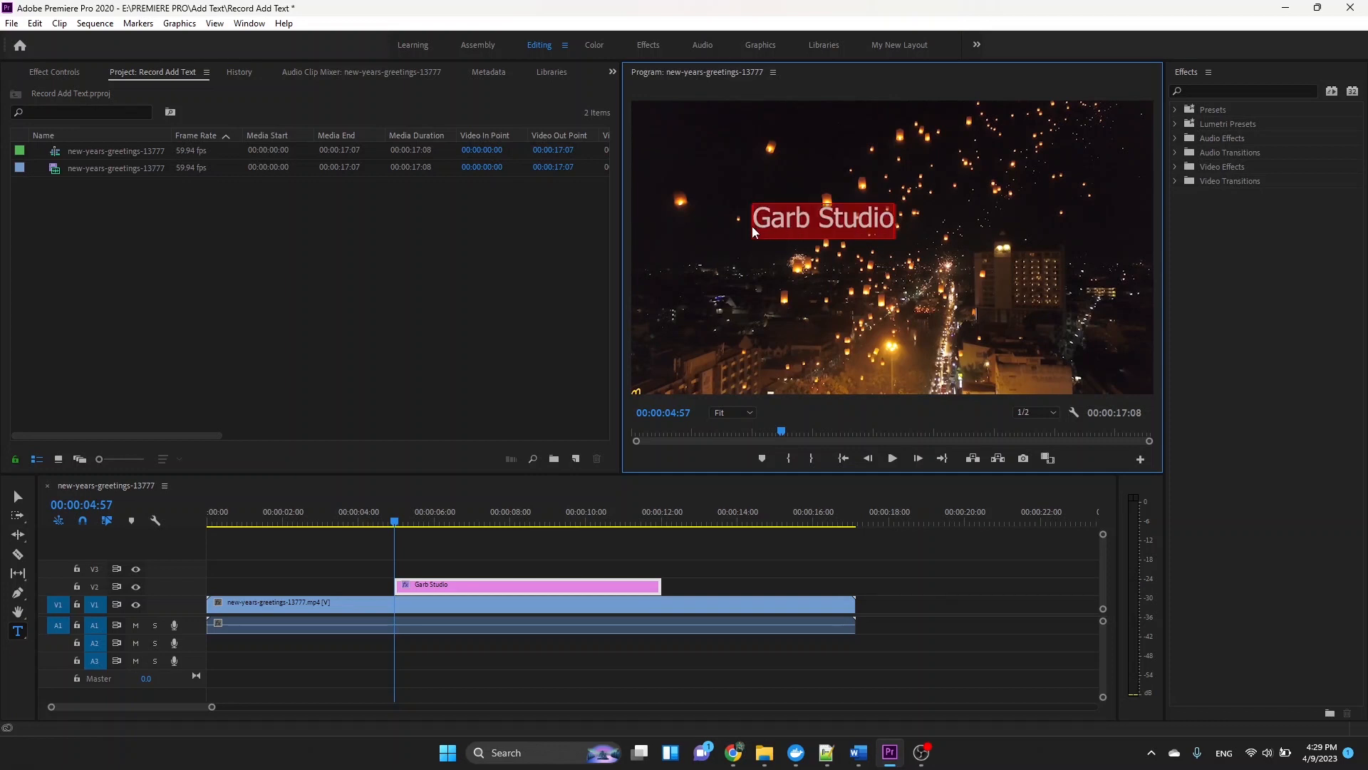
Center the highlighted title horizontally and vertically in the frame using Essential Graphics in the Graphics workspace.
left_click(760, 45)
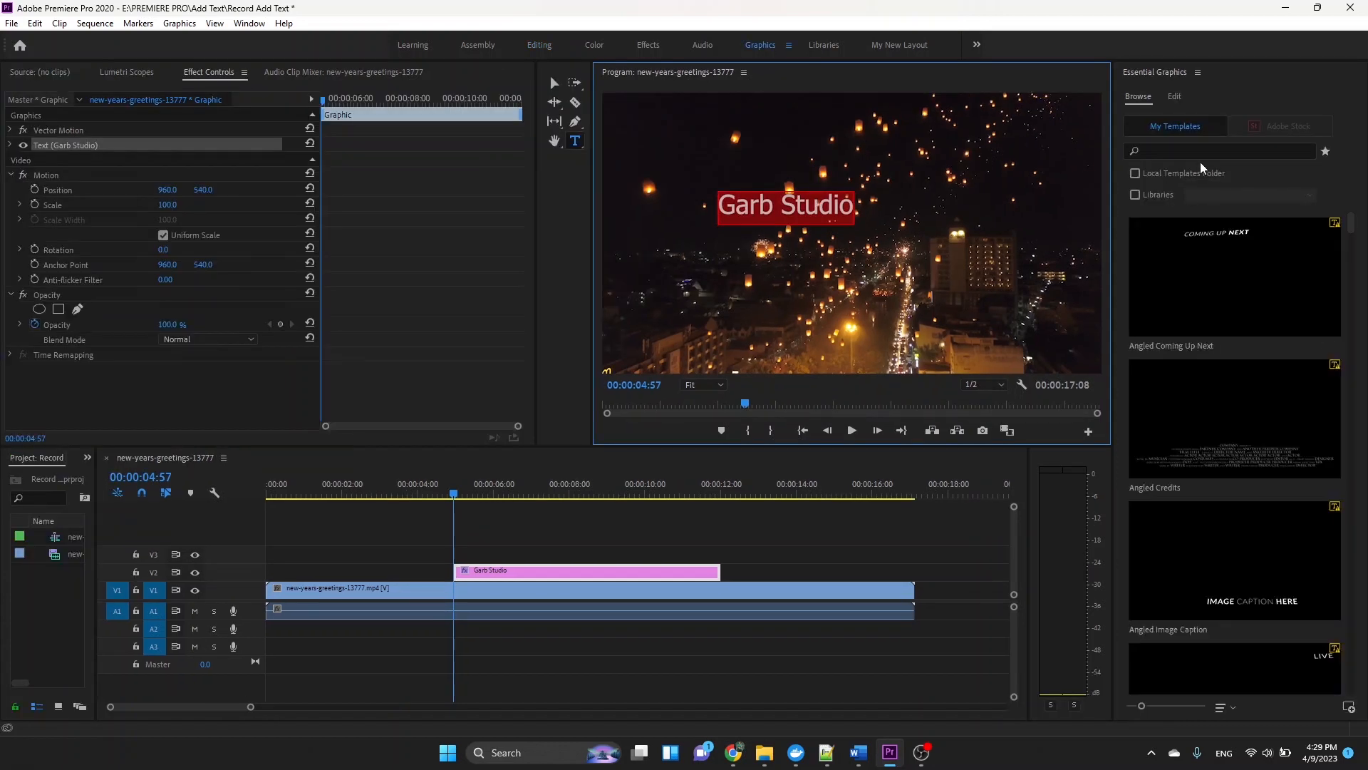
left_click(1180, 99)
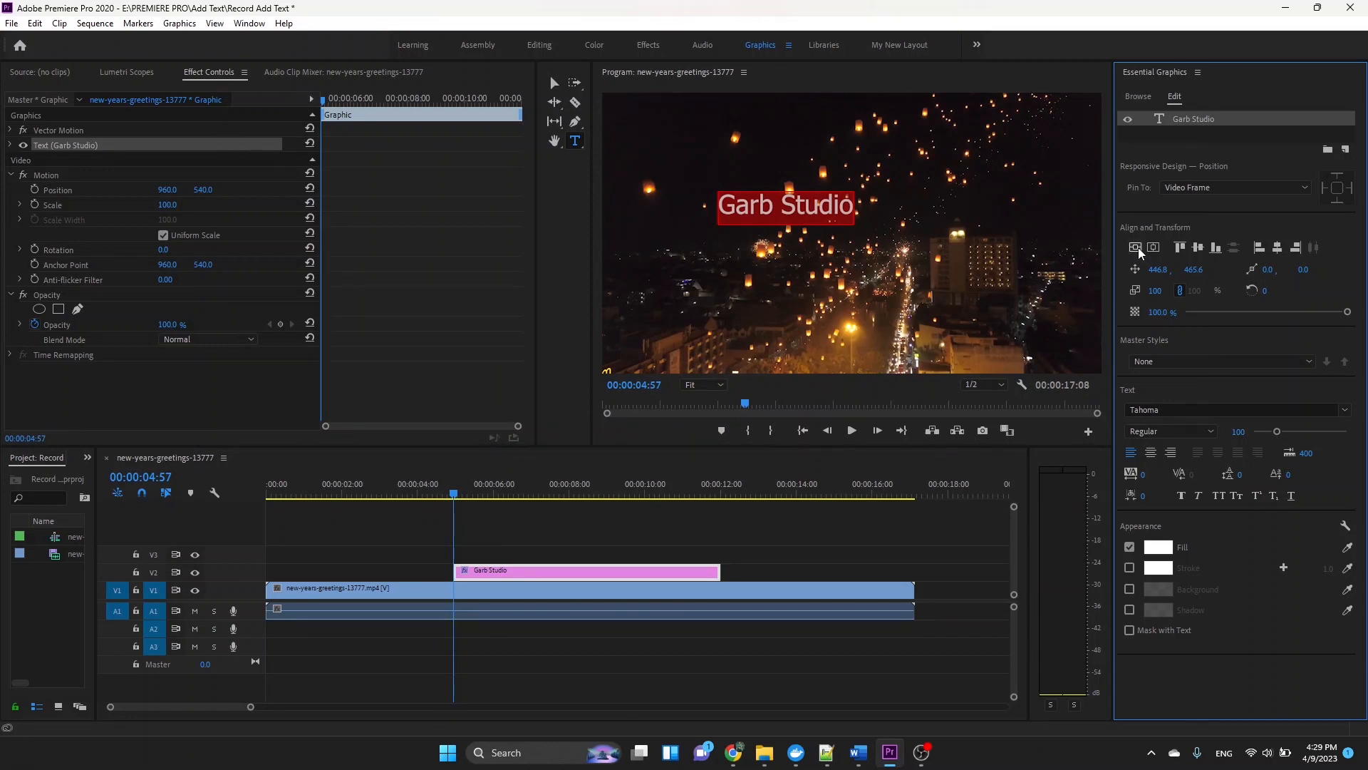
left_click(1158, 249)
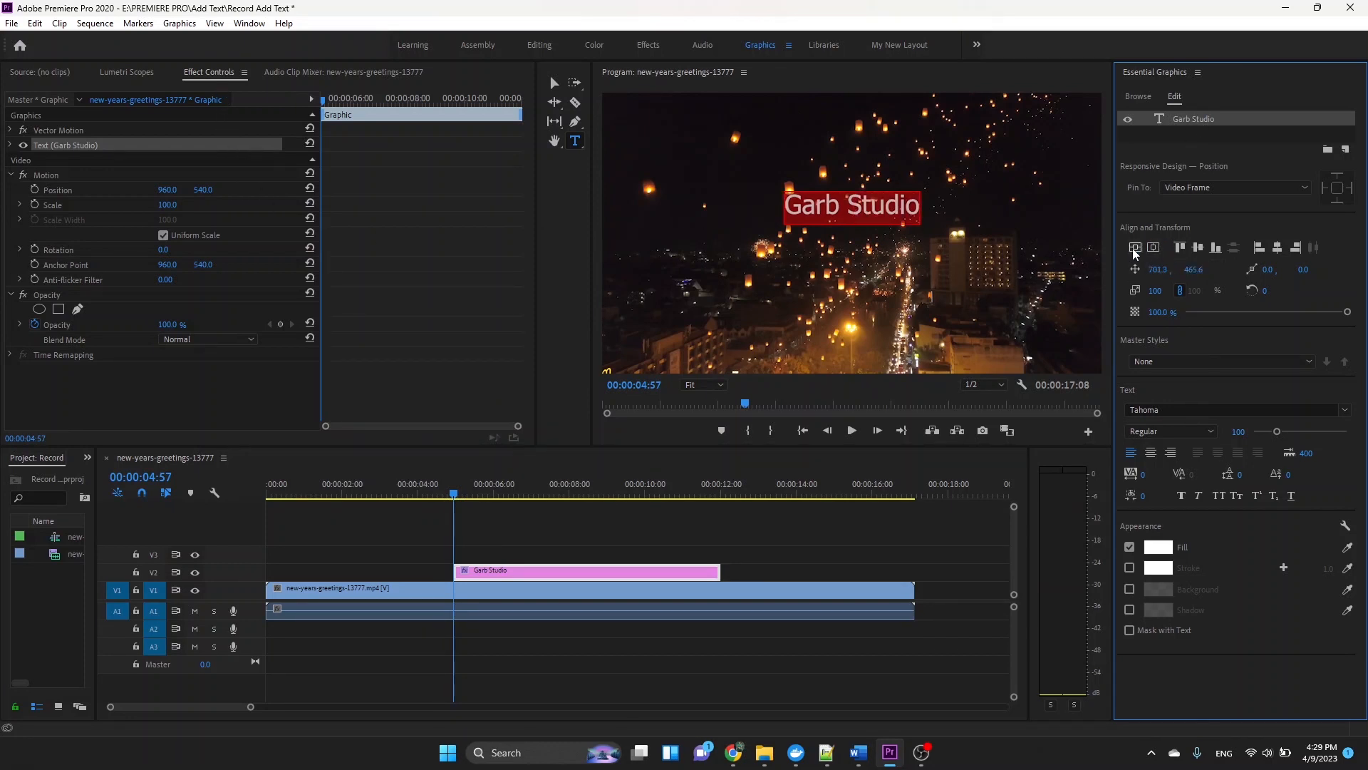
left_click(1136, 249)
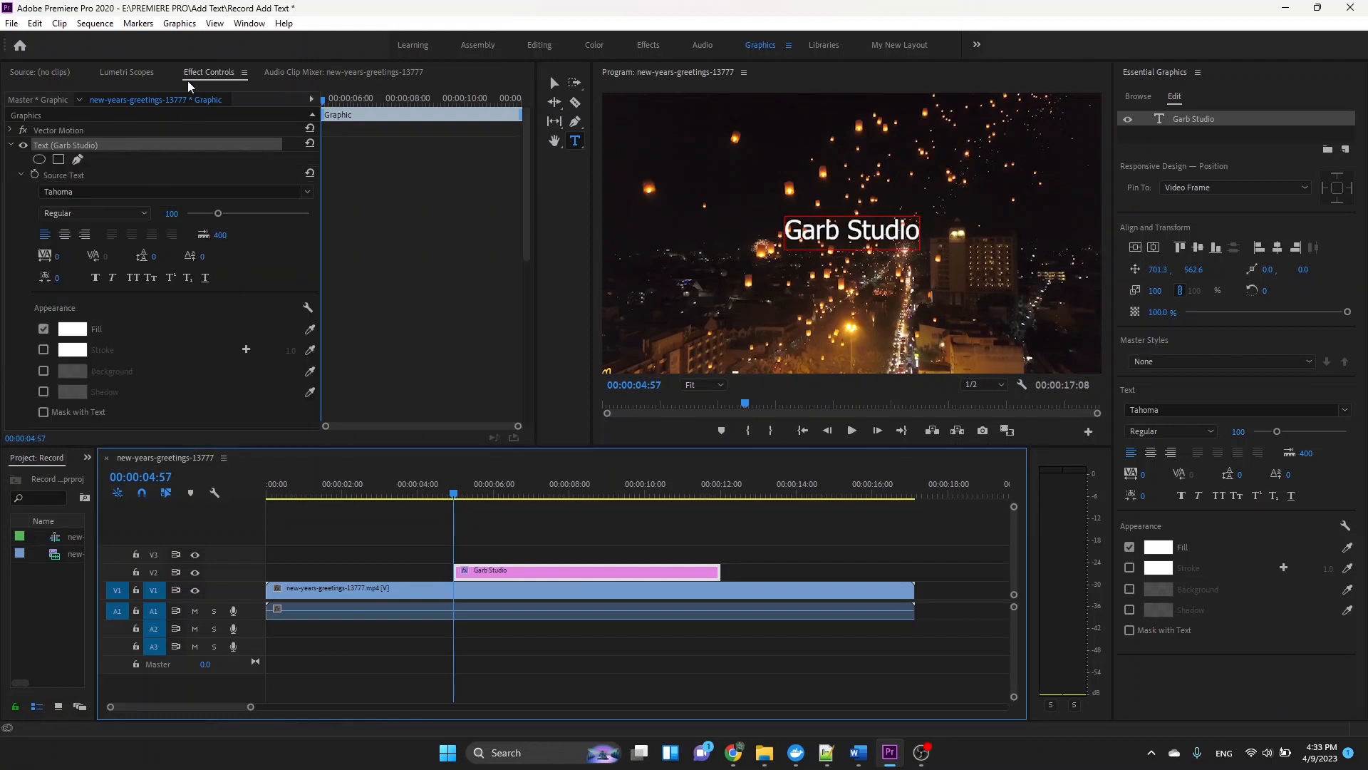
Try the Tw Cen MT Condensed and Vladimir Script fonts on the title in Effect Controls, and restore Tahoma.
left_click(192, 74)
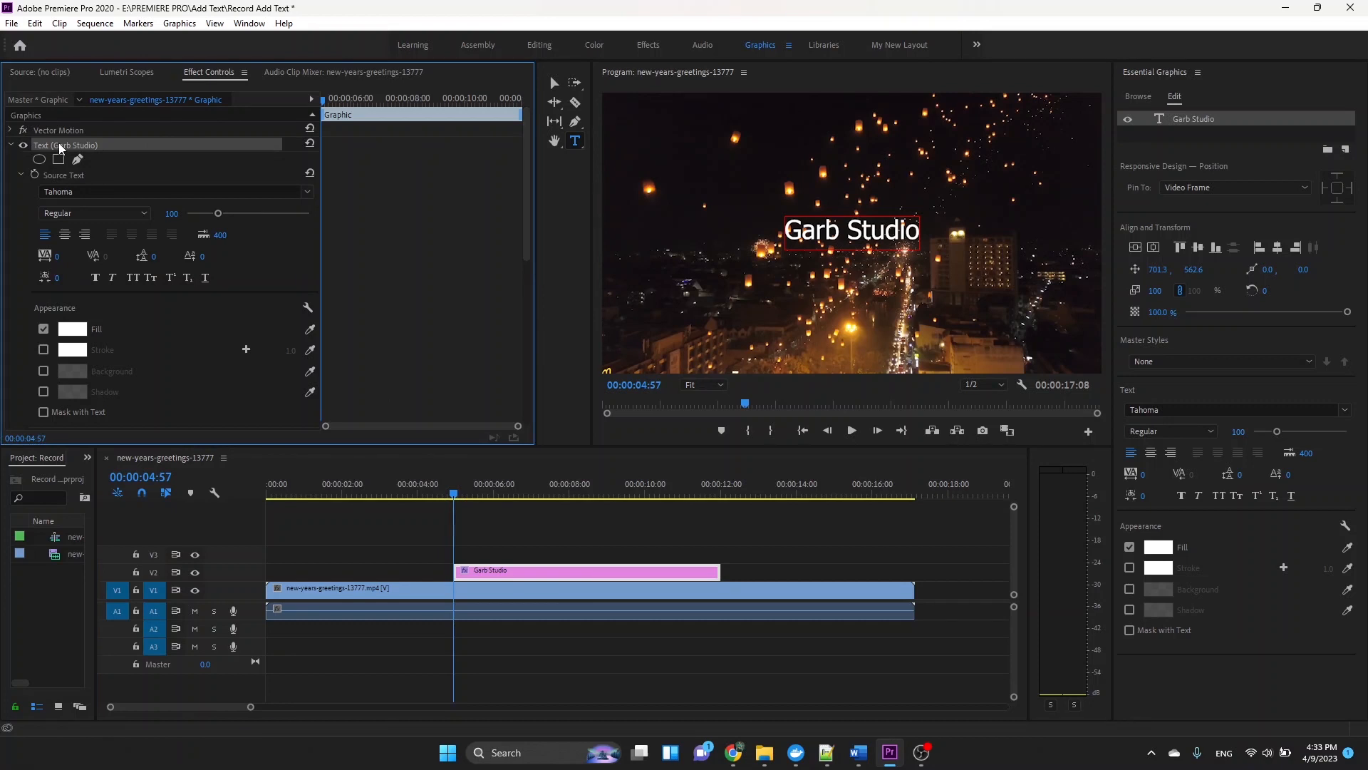
left_click(305, 194)
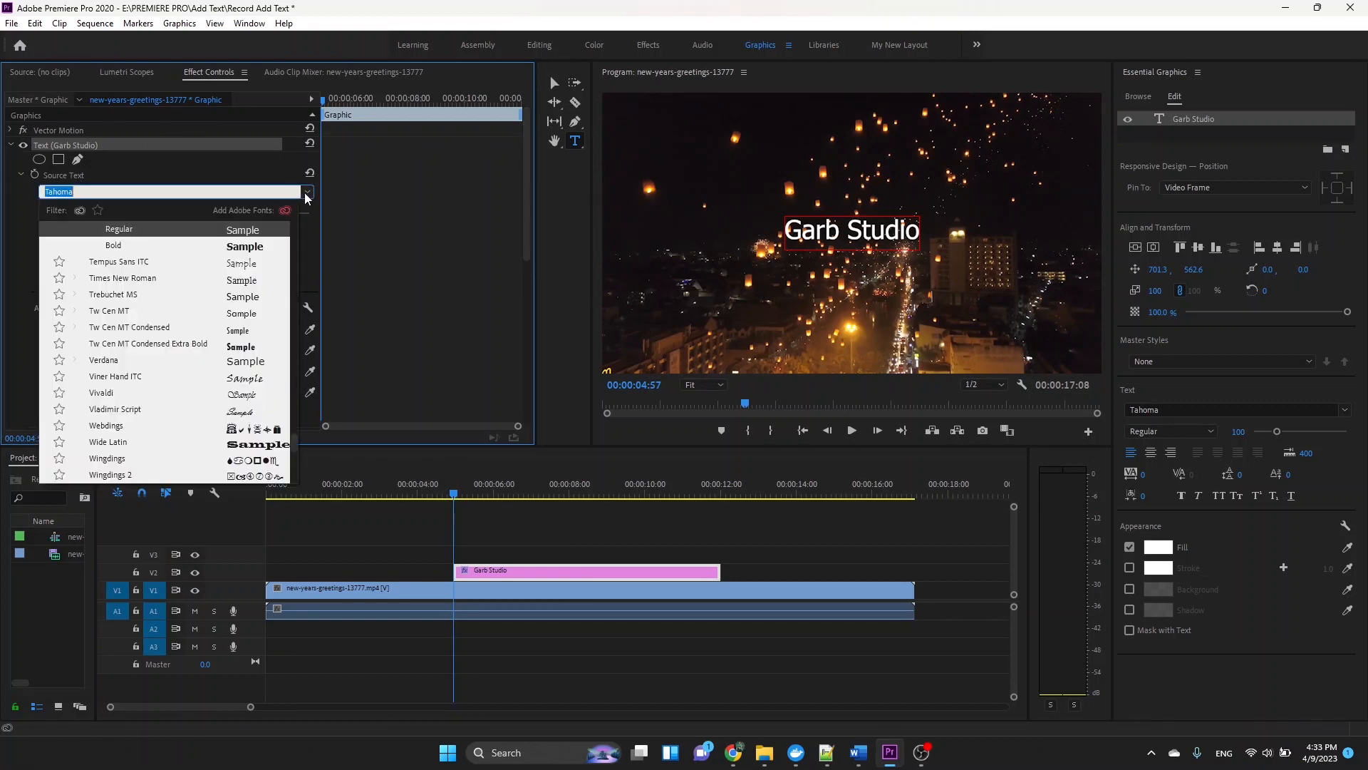
left_click(129, 335)
left_click(150, 191)
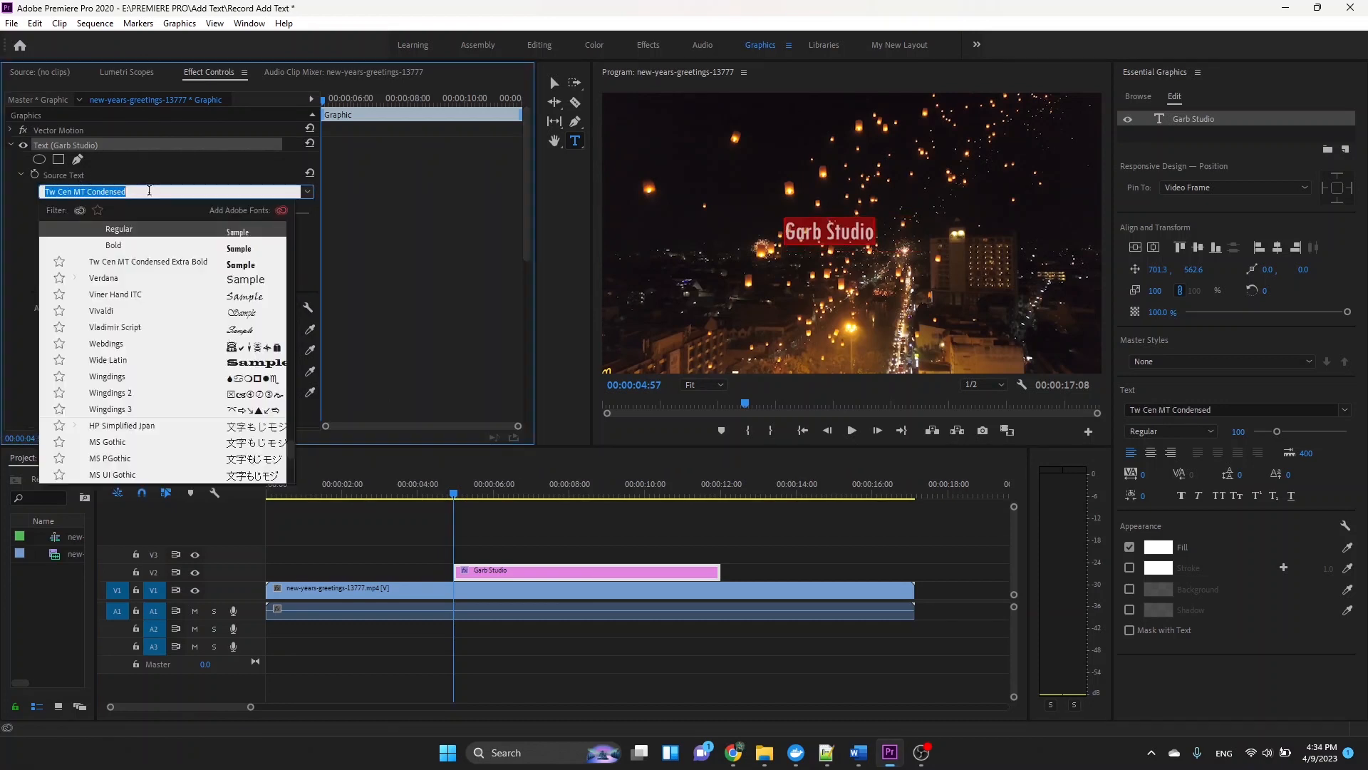
left_click(132, 333)
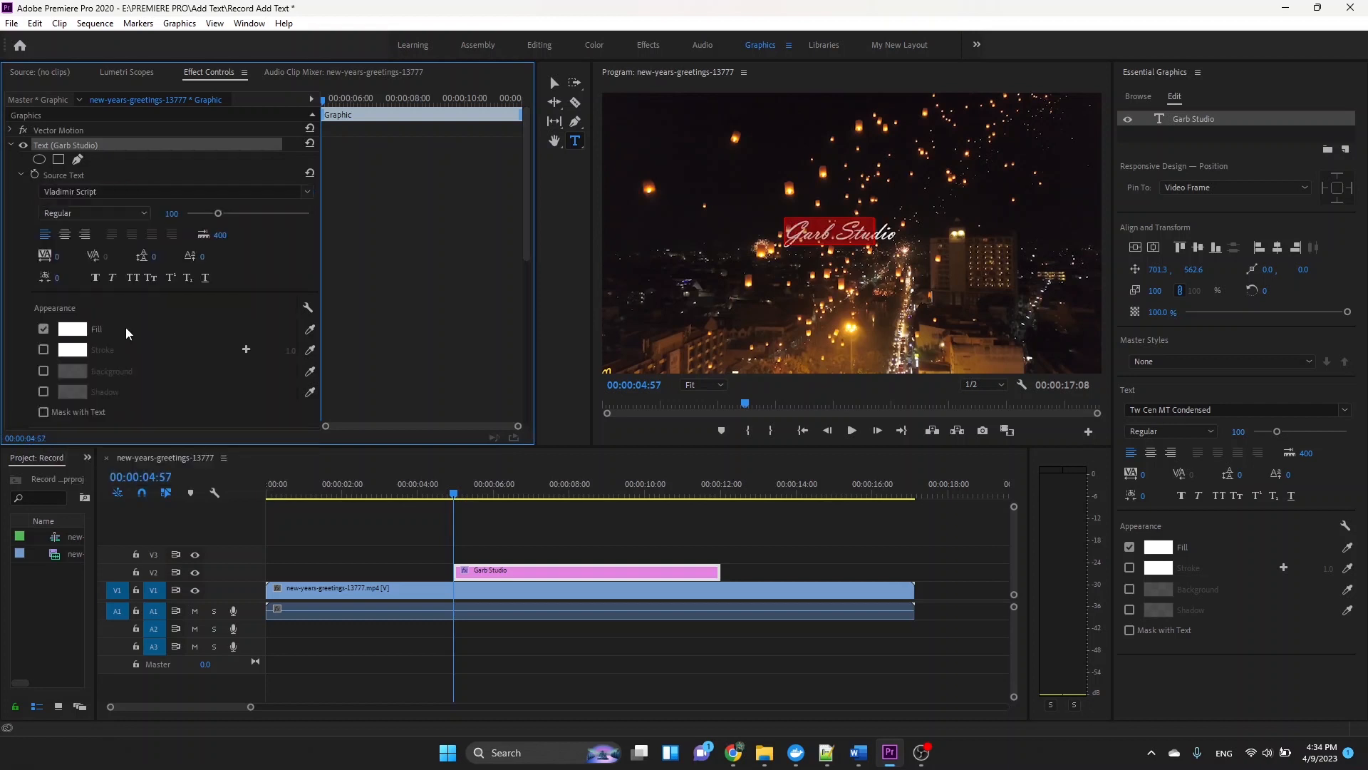
left_click(278, 190)
left_click(146, 406)
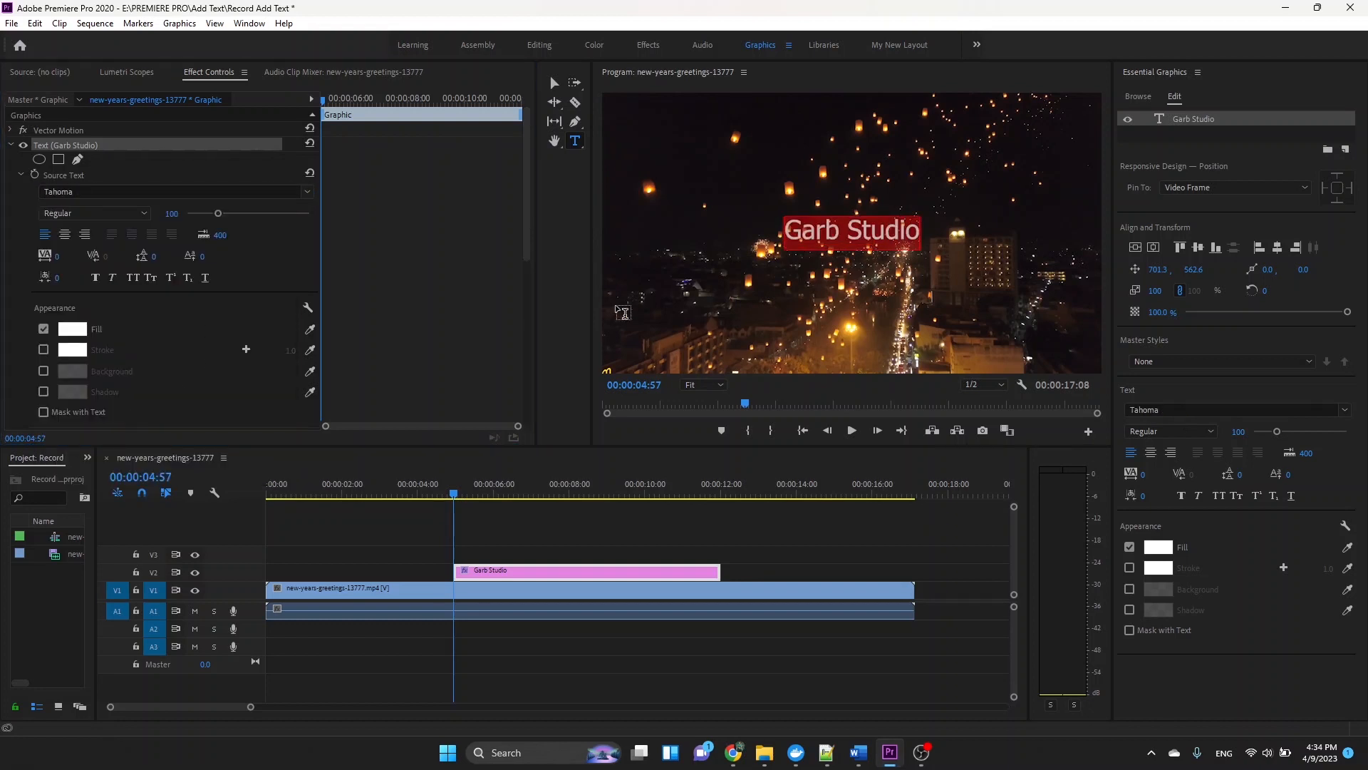
Try the Bold style on the Garb Studio title, restore Regular, and enlarge its font size to 137.
left_click(121, 213)
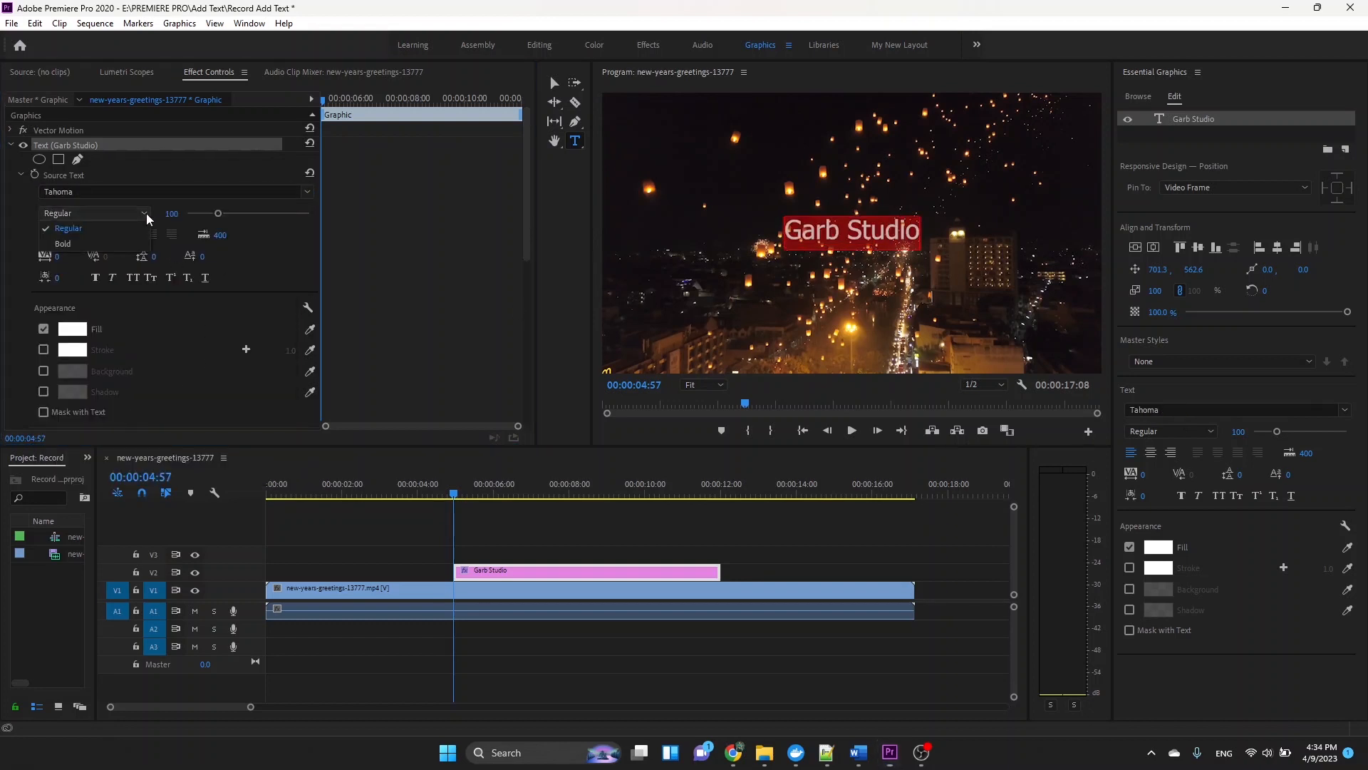
left_click(85, 245)
left_click(124, 218)
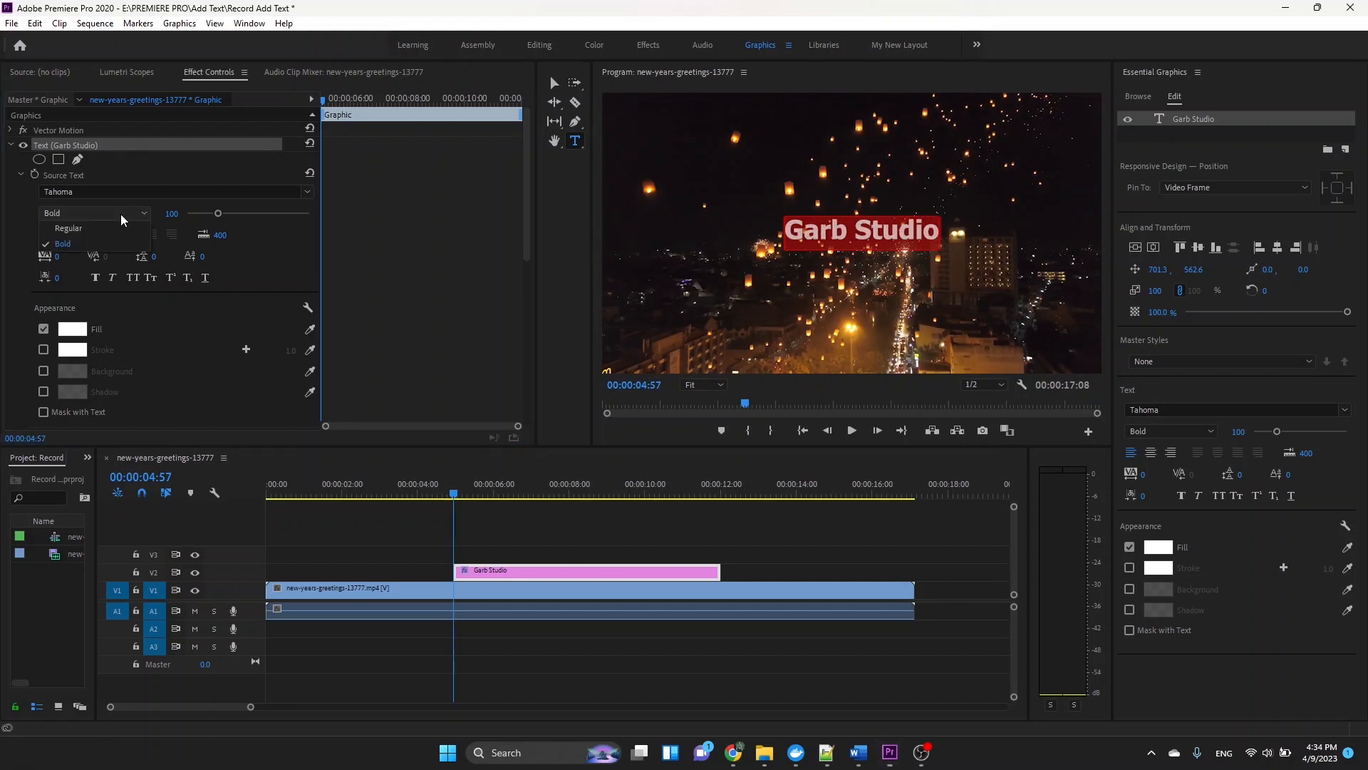
left_click(68, 228)
mouse_move(218, 218)
left_mouse_down()
mouse_move(257, 216)
mouse_move(230, 219)
left_mouse_up()
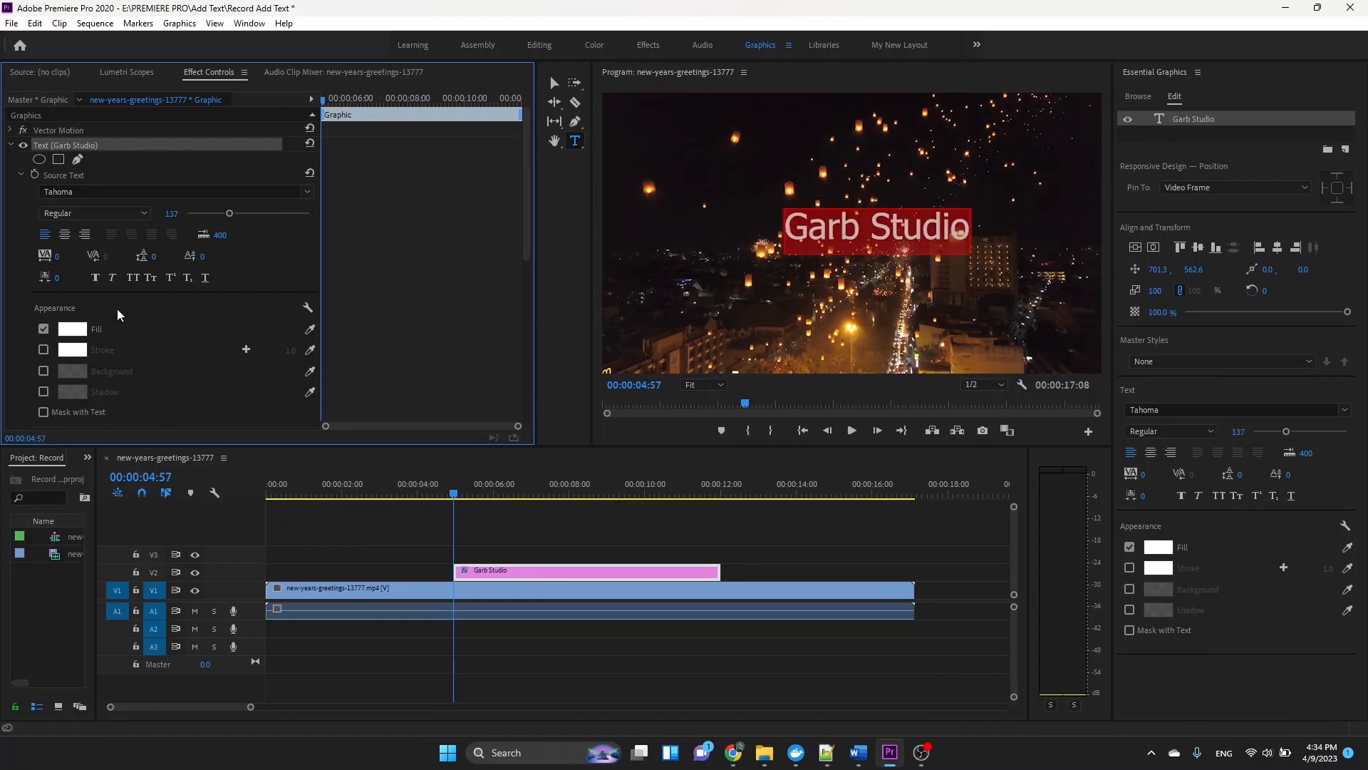
Try center and right text alignment on the title, restore left alignment, and try a different tracking value.
left_click(65, 236)
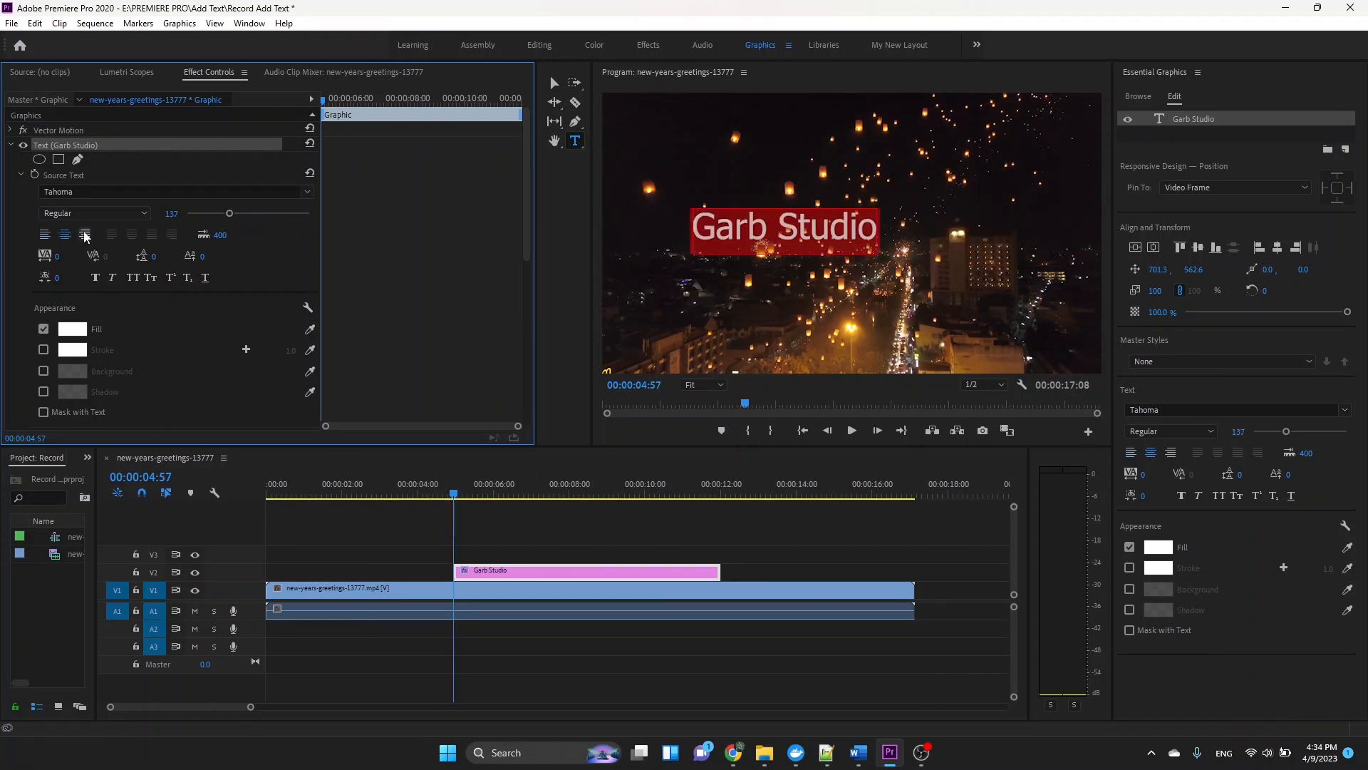
left_click(85, 234)
left_click(44, 233)
left_click_drag(57, 257, 165, 259)
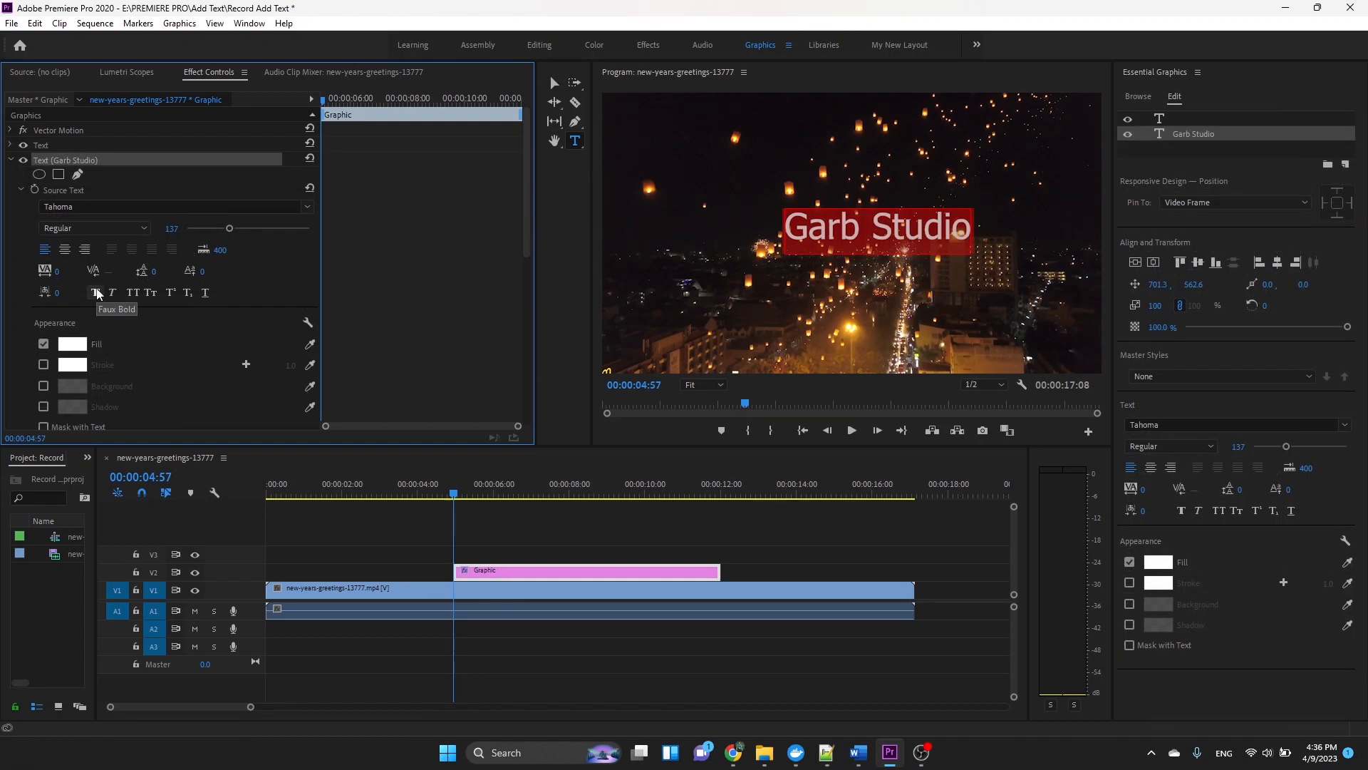
Try Faux Bold, Faux Italic, All Caps and Small Caps on the title one by one, switching each off again.
left_click(98, 293)
left_click(98, 293)
left_click(114, 293)
left_click(115, 293)
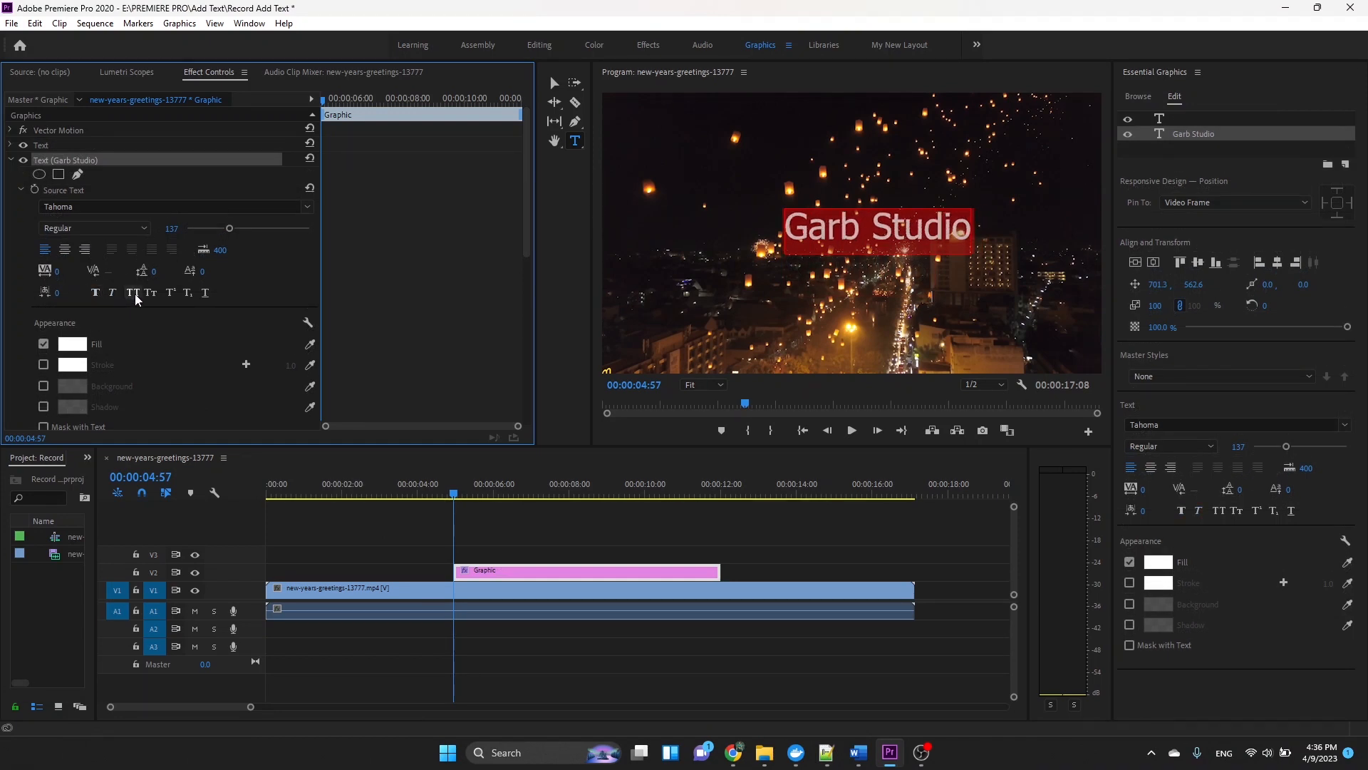
left_click(136, 294)
left_click(136, 293)
left_click(150, 294)
left_click(151, 294)
Try Underline and Subscript on the title, switching each one off again.
left_click(205, 294)
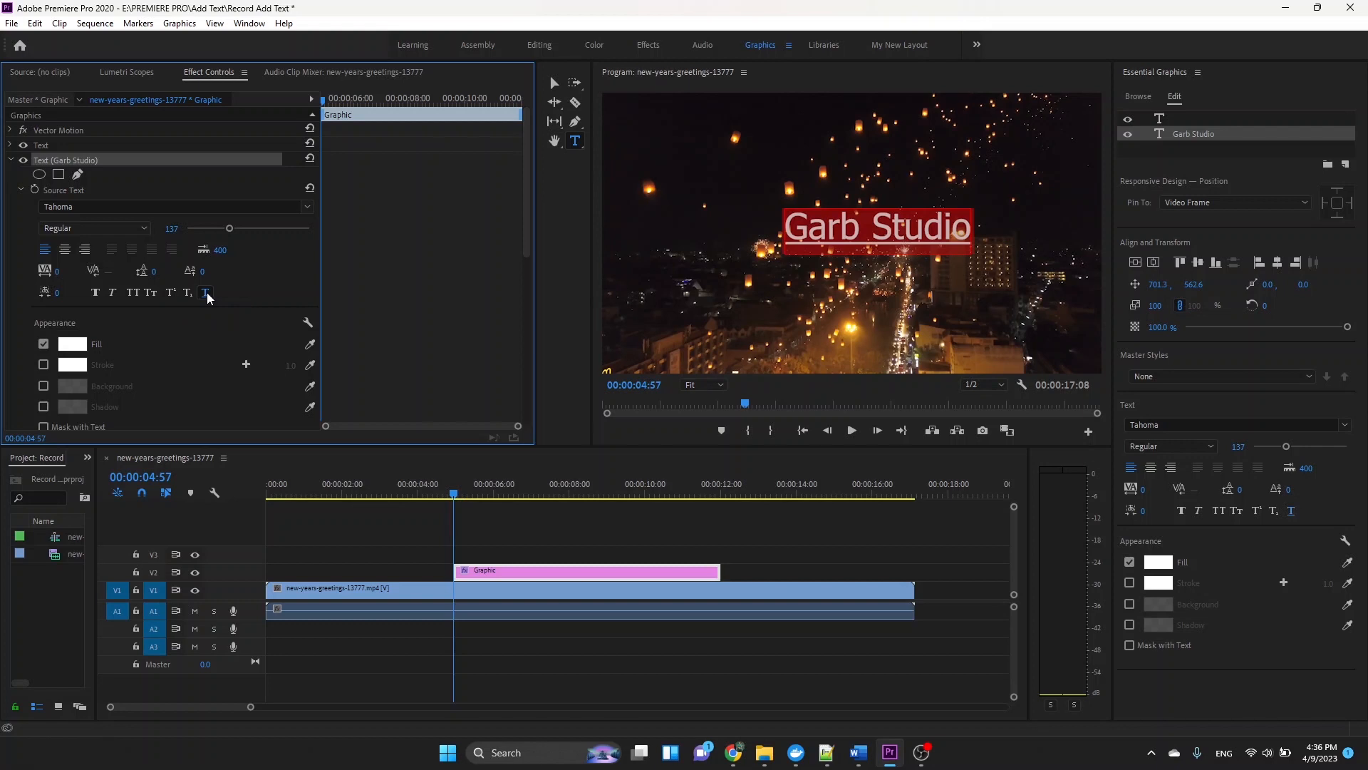
left_click(208, 295)
left_click(188, 297)
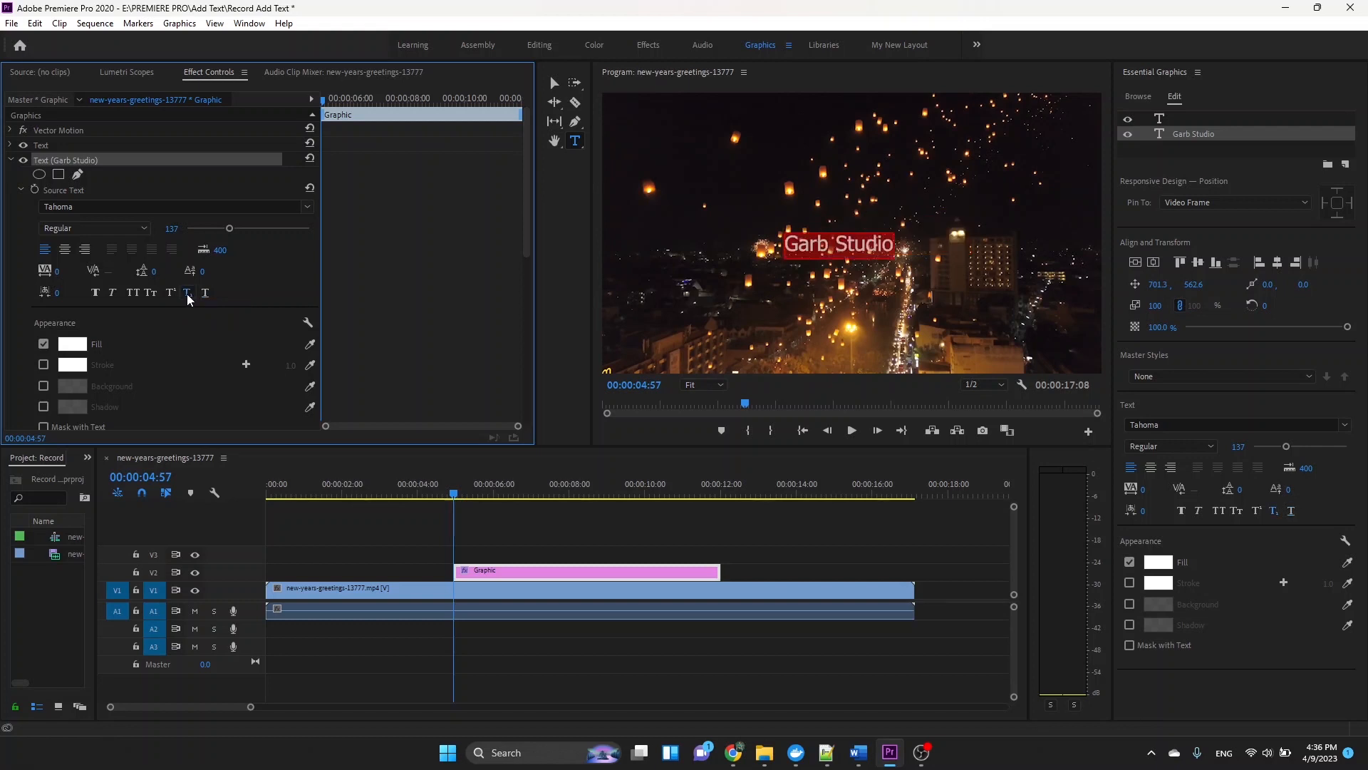
left_click(188, 296)
Change the title's fill color to green and add a white stroke with a width of 12.0.
left_click(81, 345)
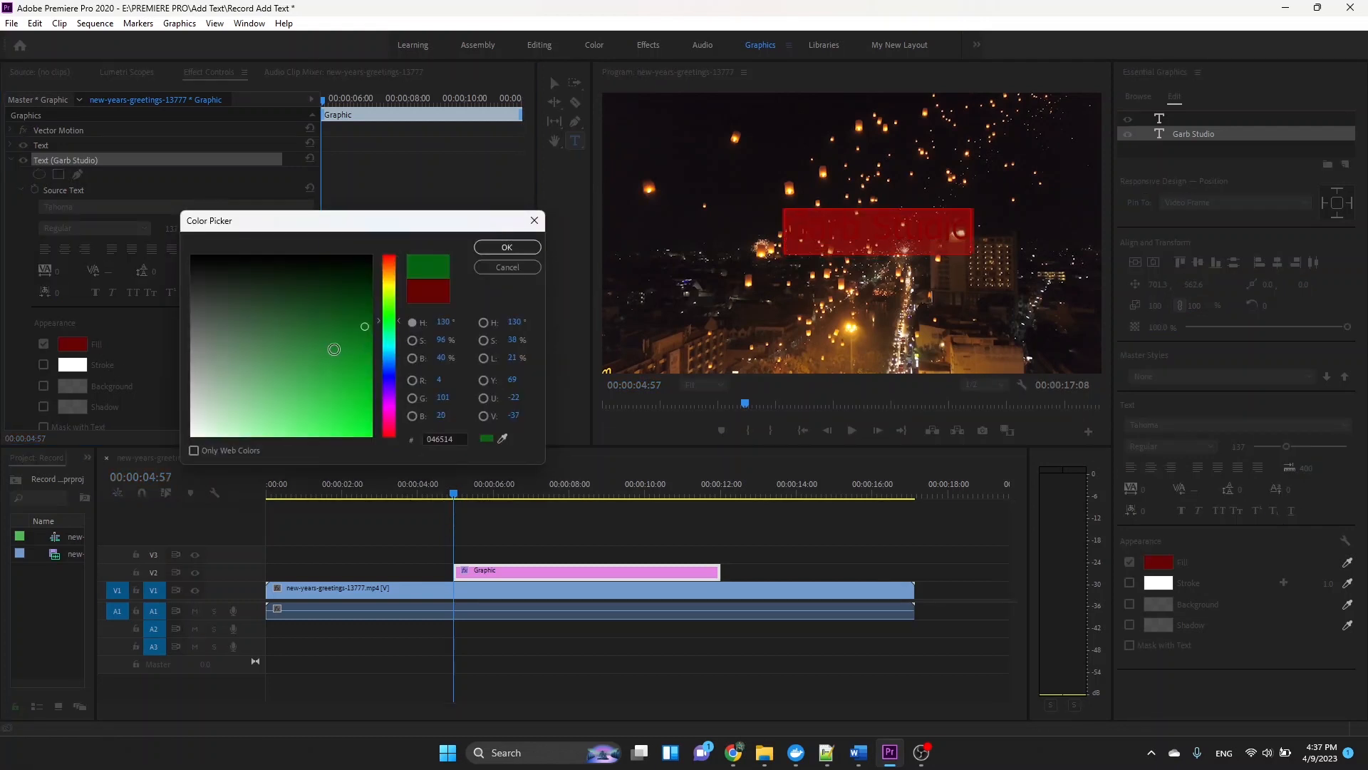
left_click(334, 349)
left_click(520, 249)
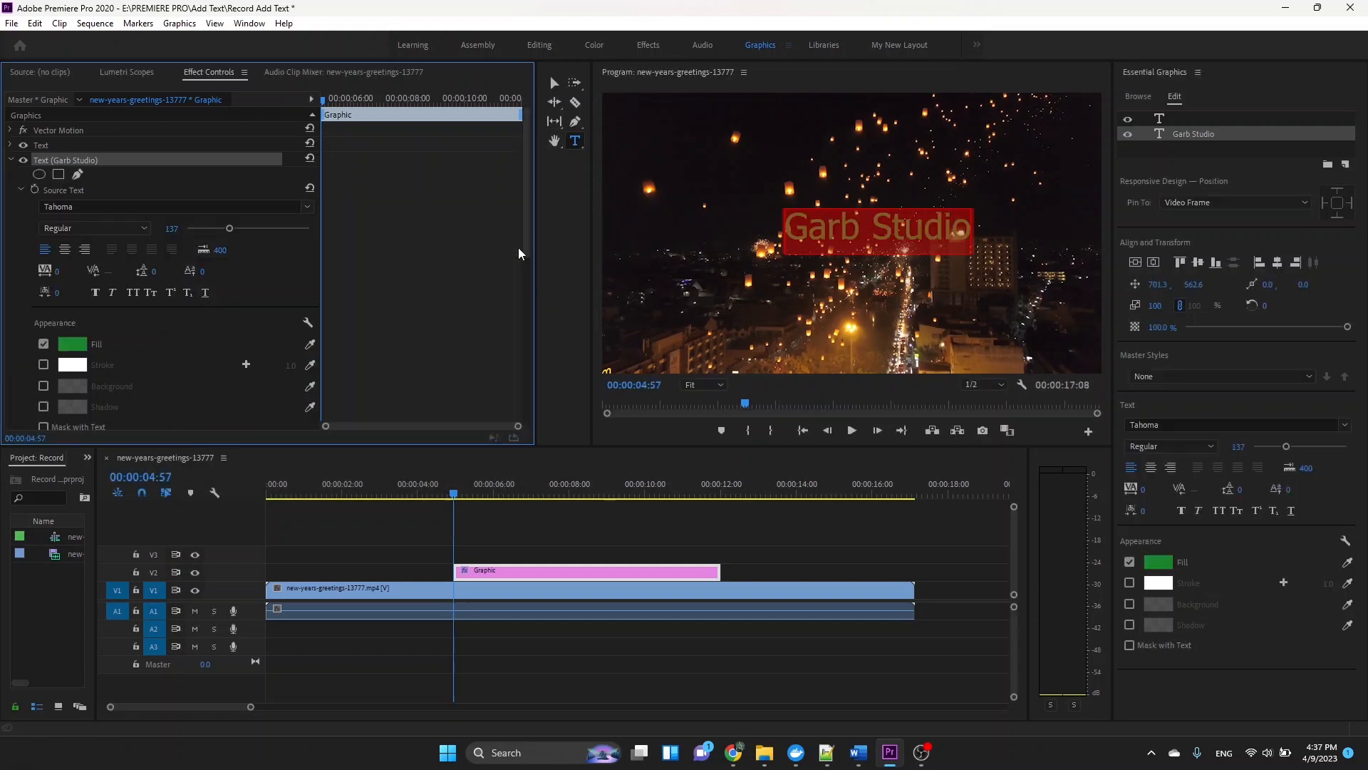
left_click(43, 364)
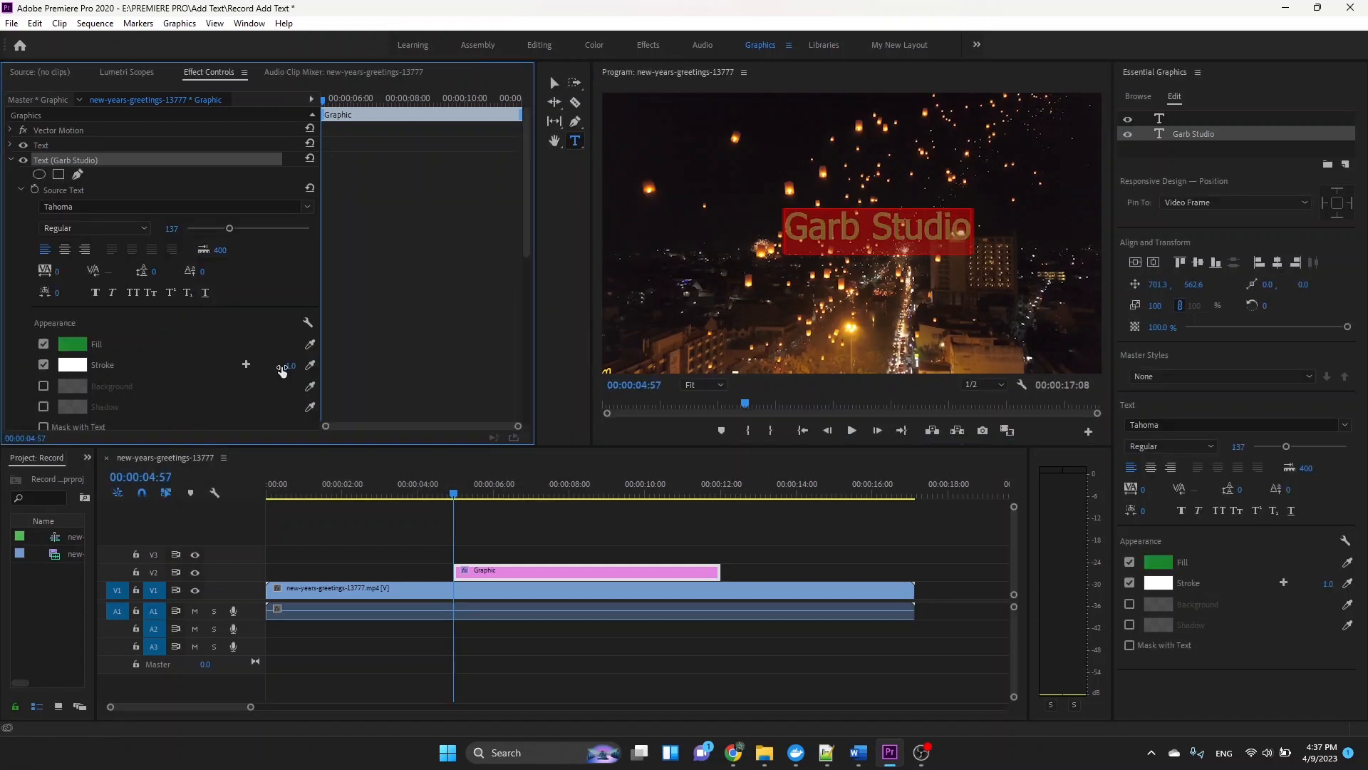
left_click_drag(291, 365, 302, 367)
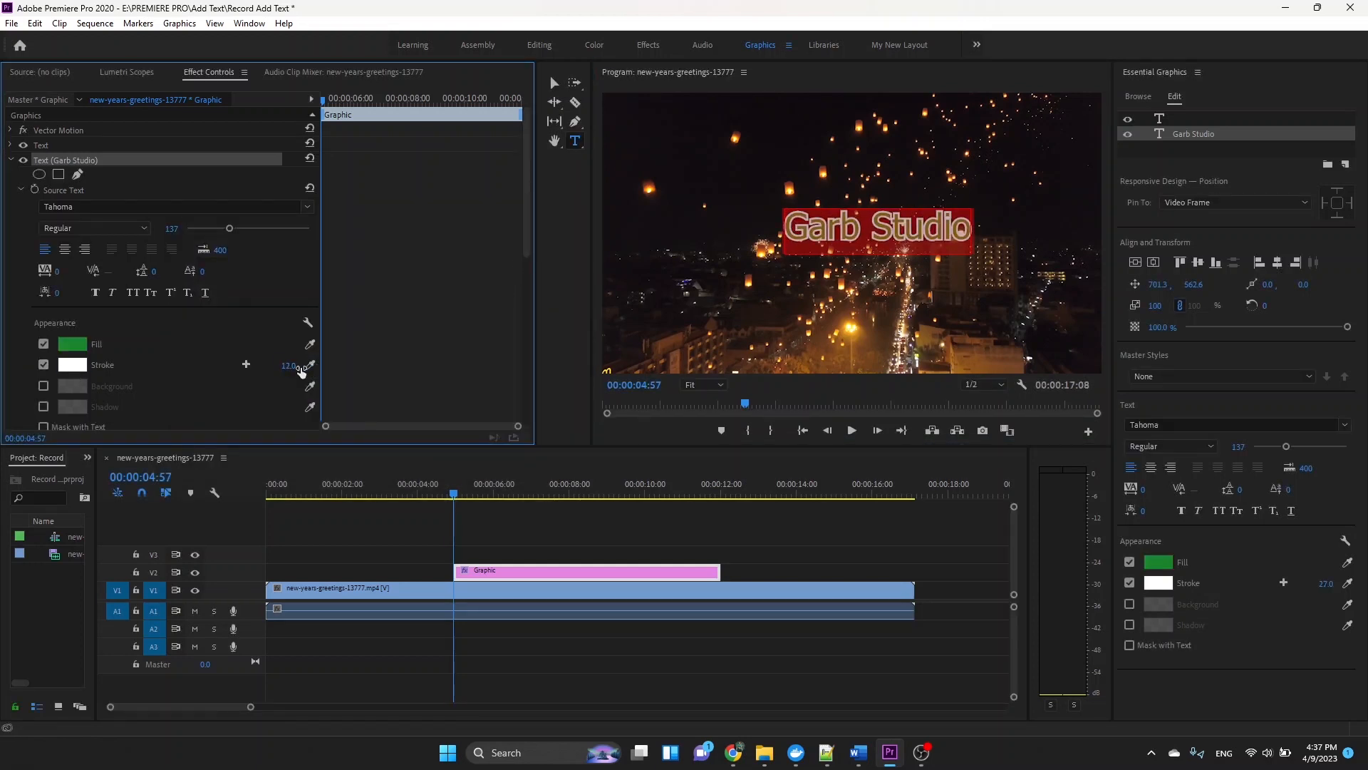
Add a yellow background to the title with 62% opacity and a size of 24.0.
left_click(44, 386)
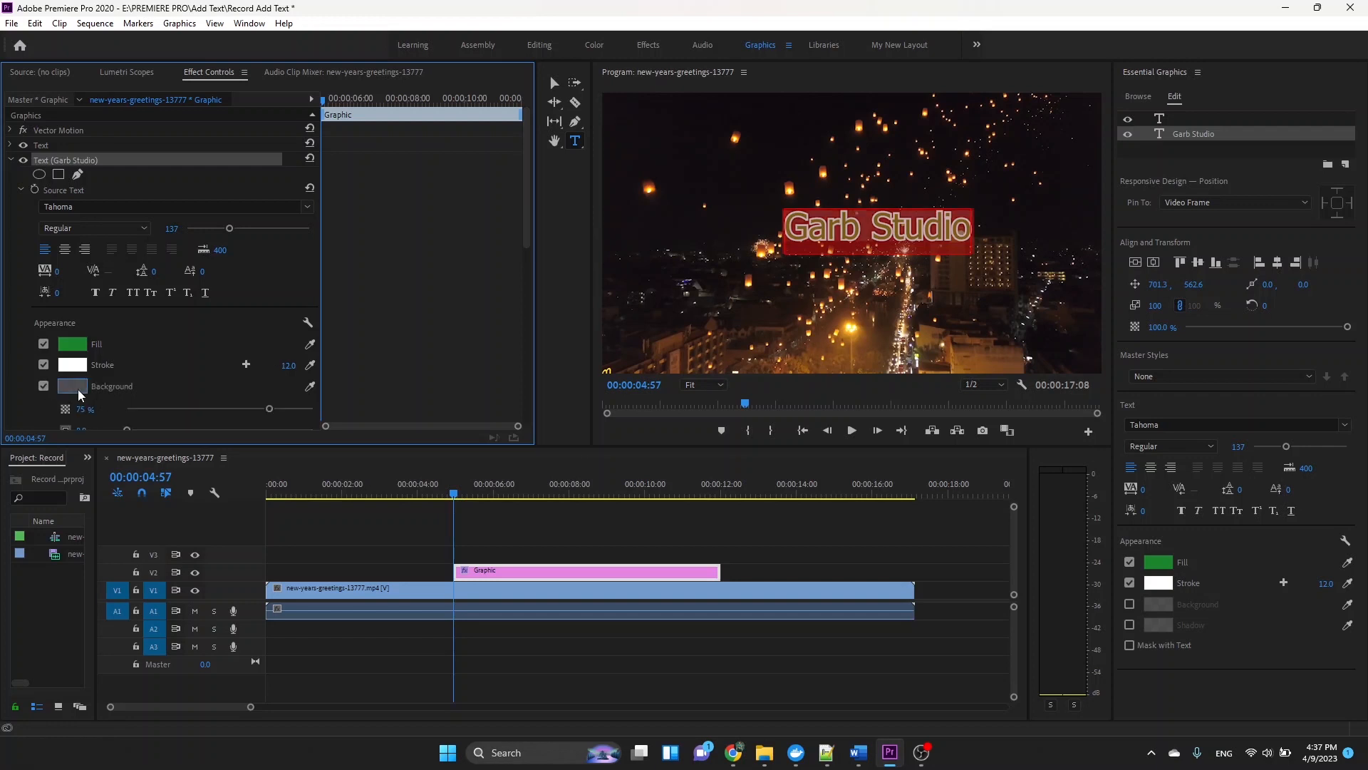
left_click(74, 386)
left_click(491, 247)
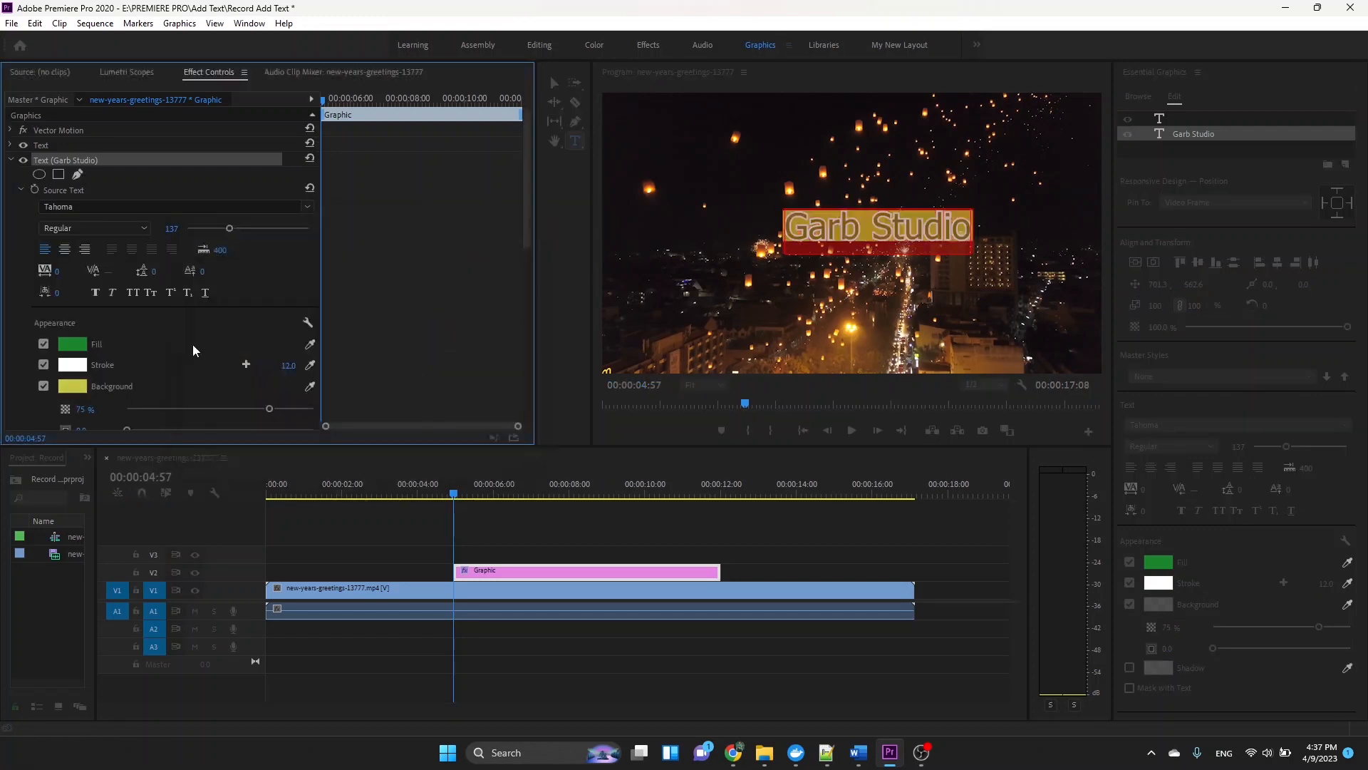
scroll(118, 404, "down", 1)
left_click_drag(270, 351, 243, 352)
left_click_drag(131, 370, 170, 377)
Add a shadow to the title with 73% opacity, distance 26.7, size 2.7 and blur 46.
left_click(43, 392)
scroll(164, 332, "down", 2)
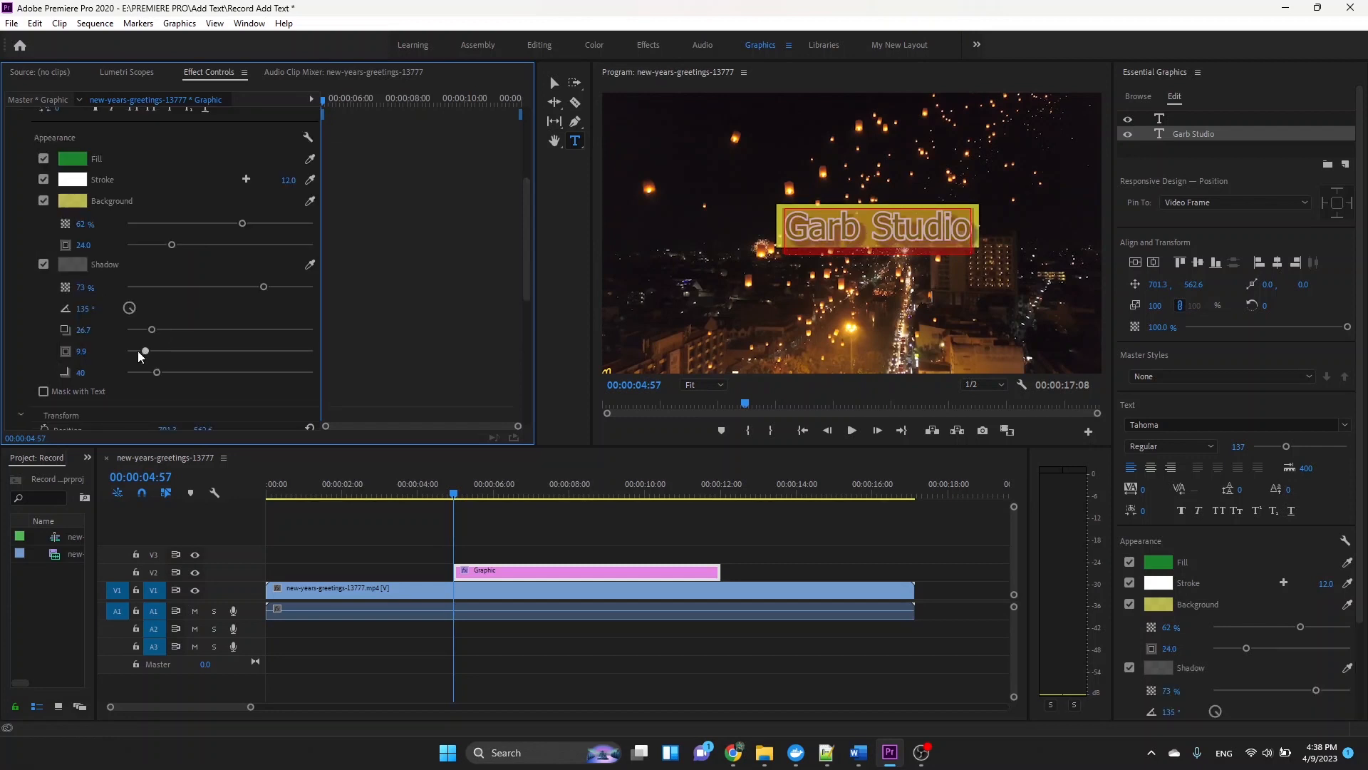
scroll(104, 365, "down", 2)
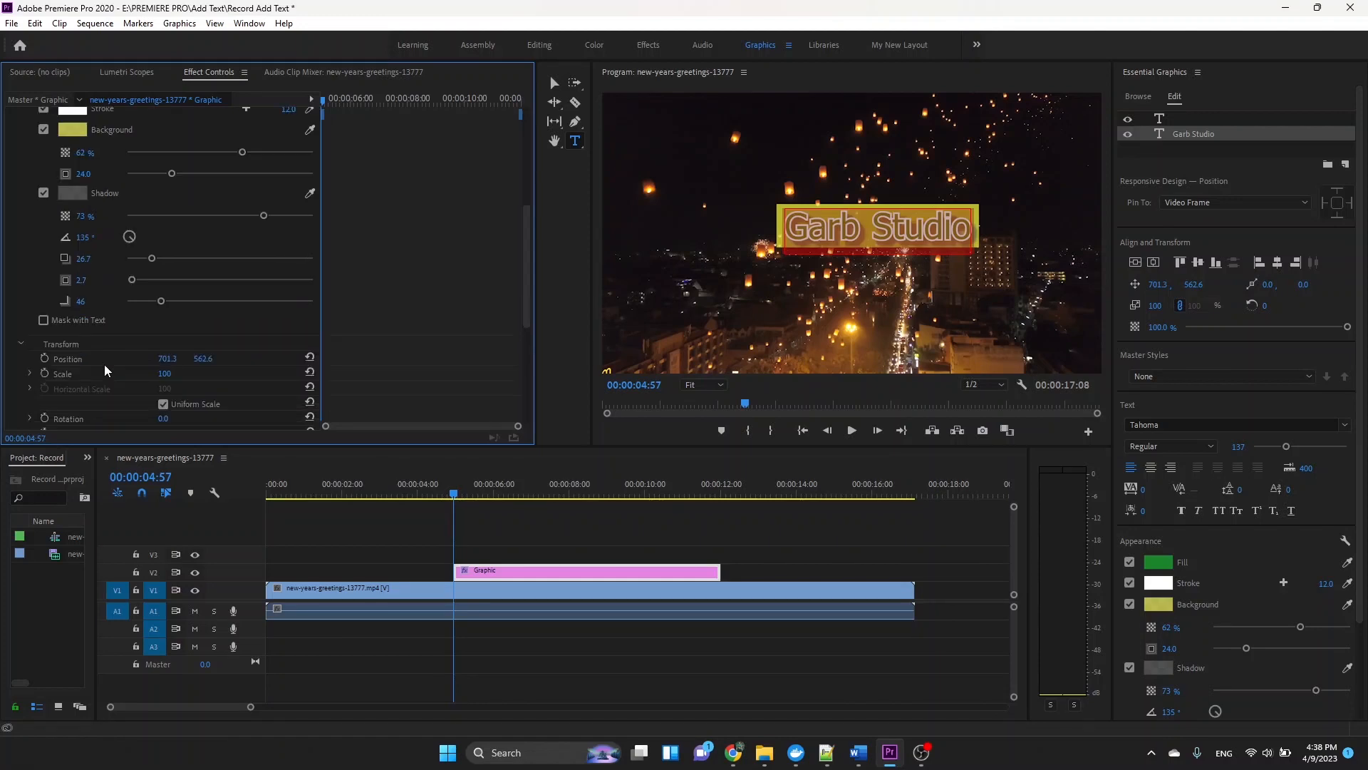
Delete the empty extra text layers from the graphic, keeping only the Garb Studio layer.
left_click(1015, 239)
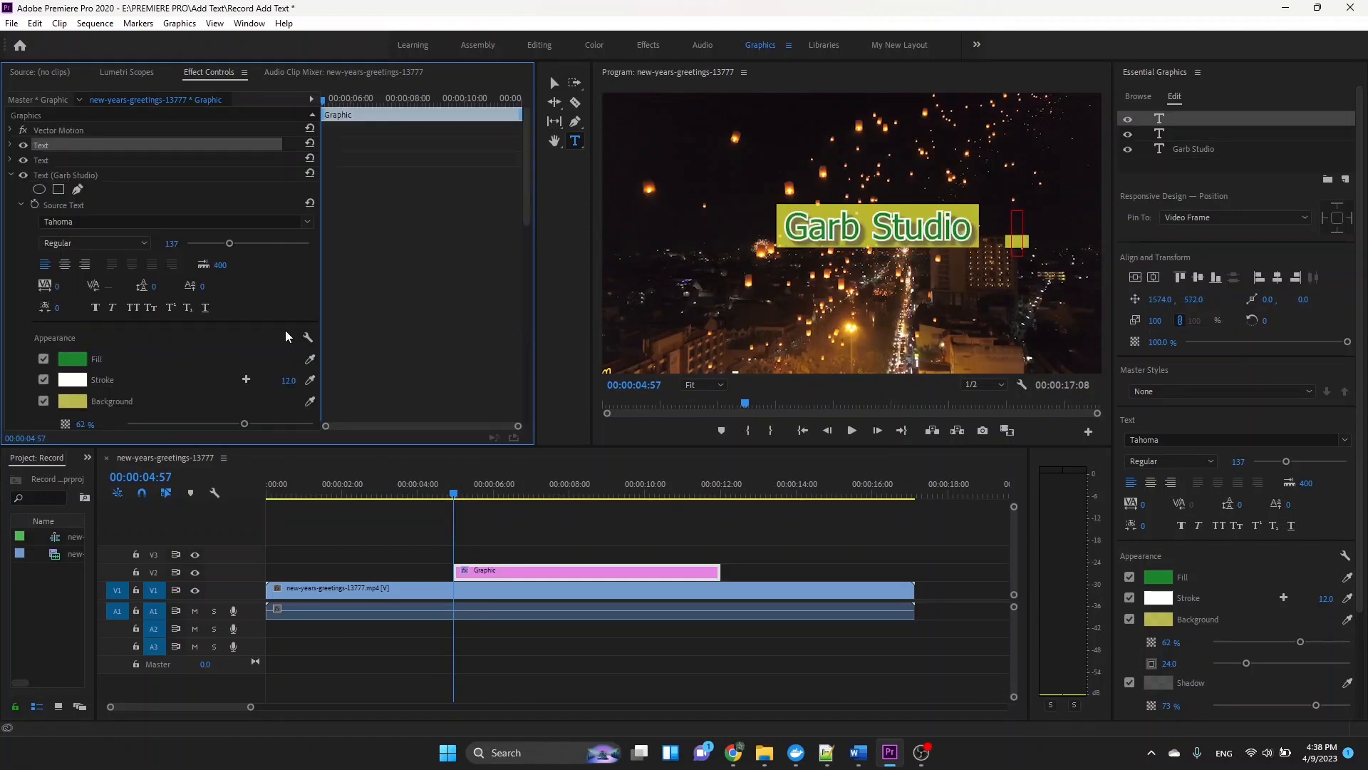
left_click(1183, 134)
key("Delete")
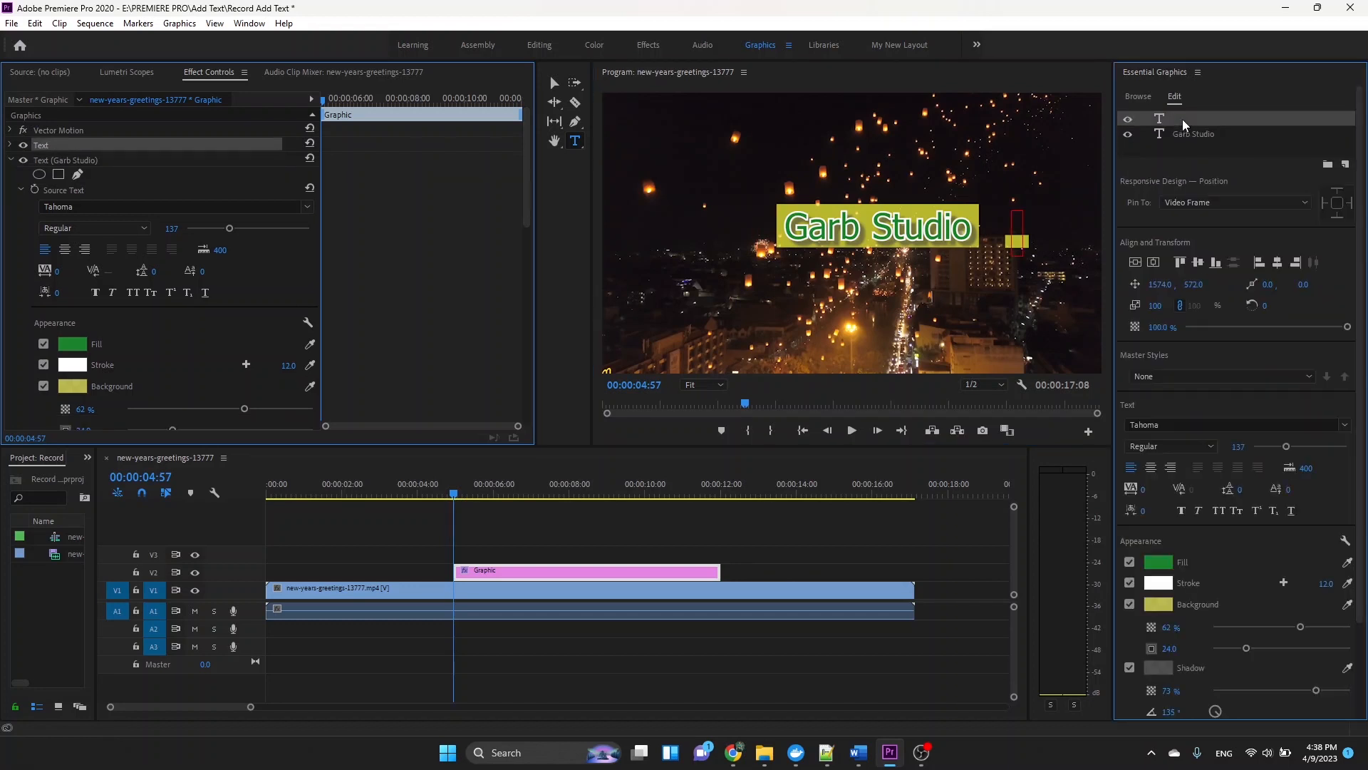
key("Delete")
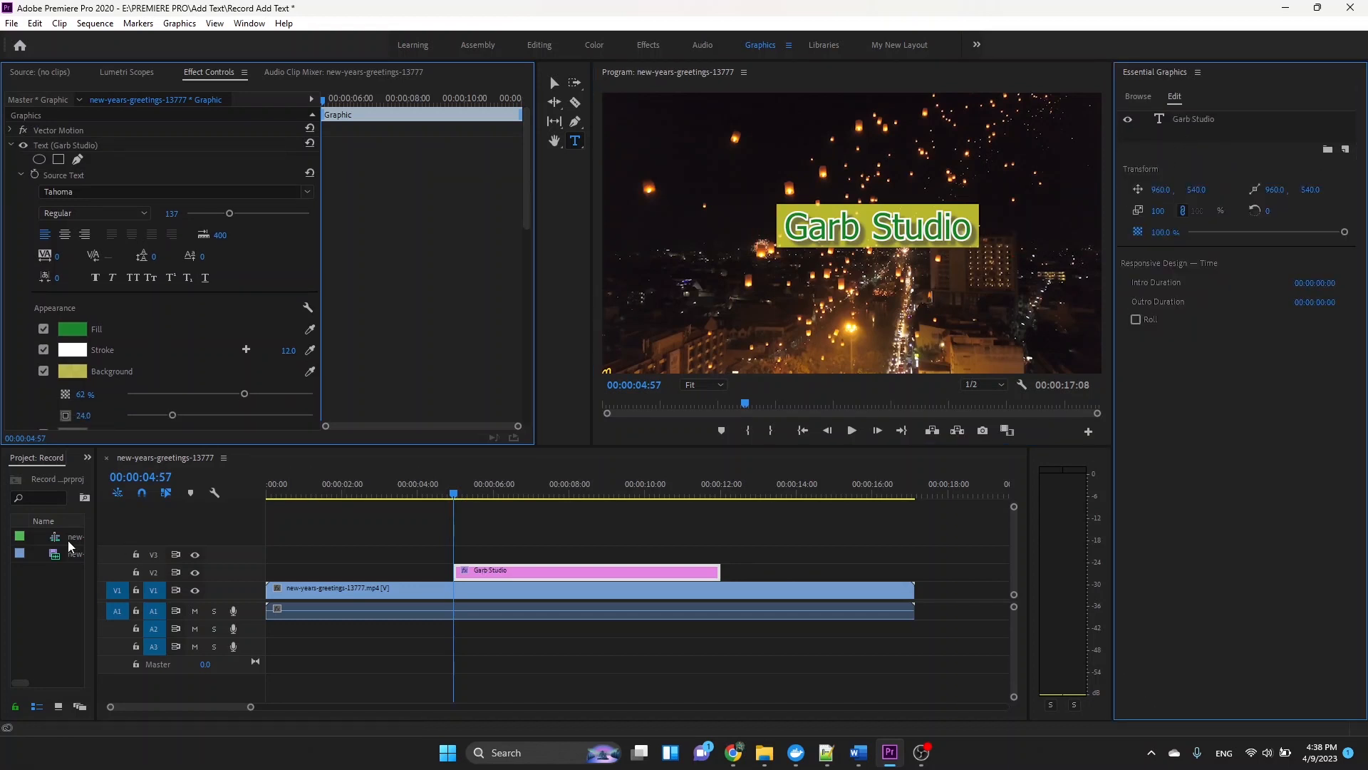
Turn off the title's background, stroke and shadow in its appearance settings.
left_click(44, 371)
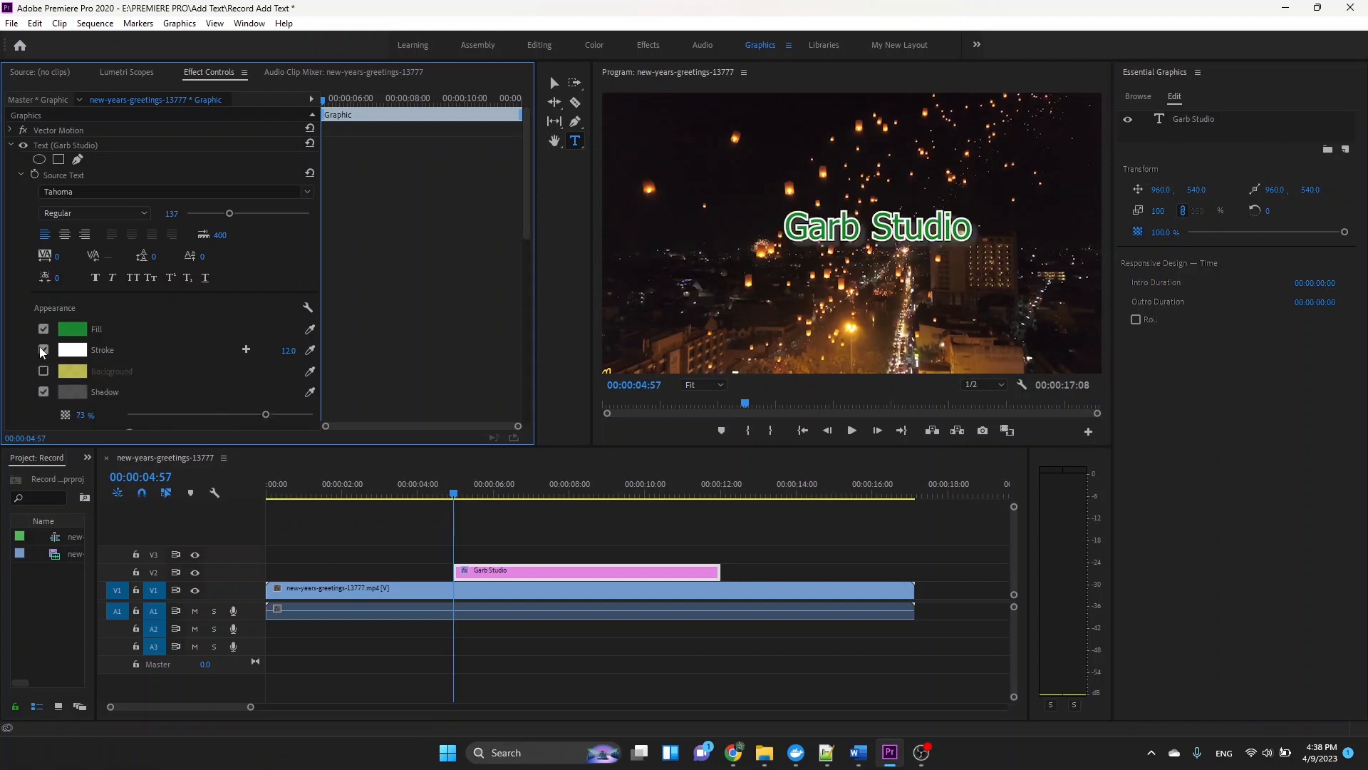
left_click(43, 349)
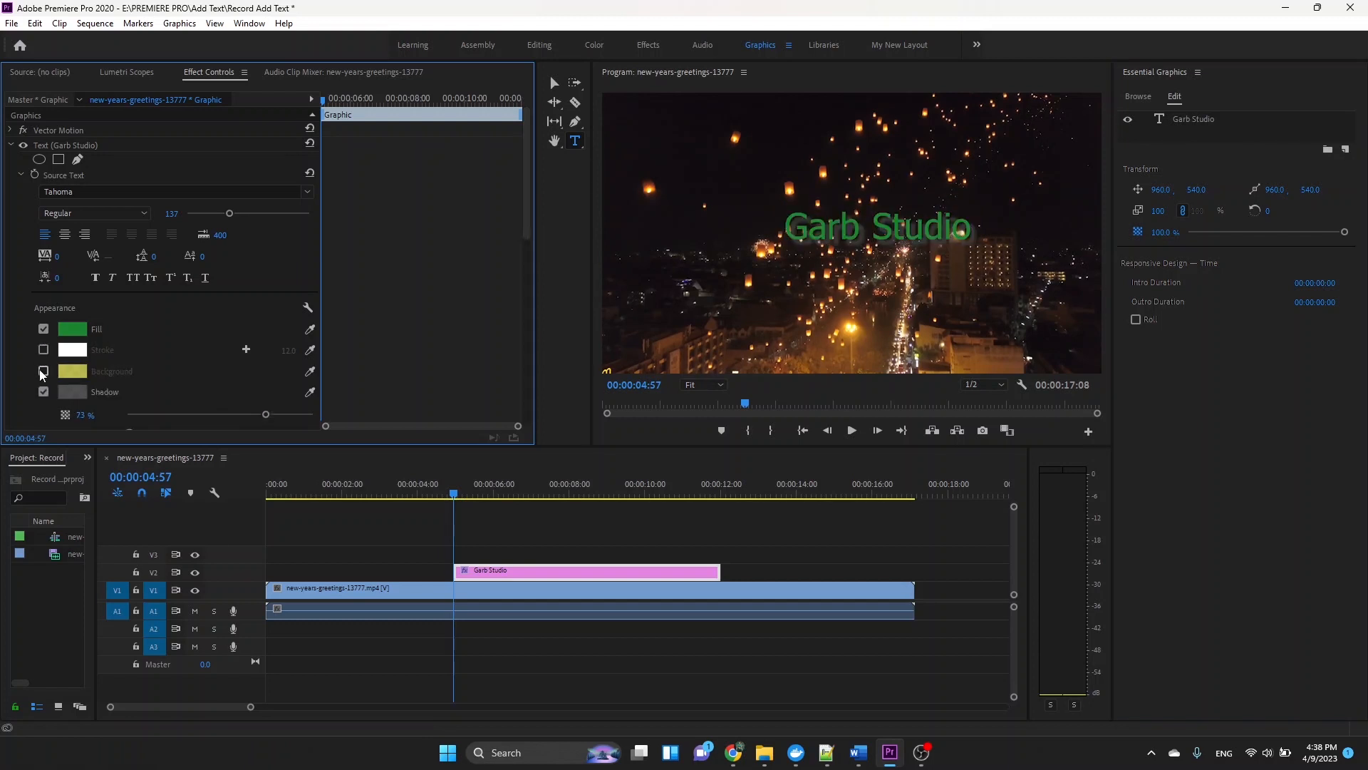
scroll(42, 367, "down", 2)
left_click(44, 334)
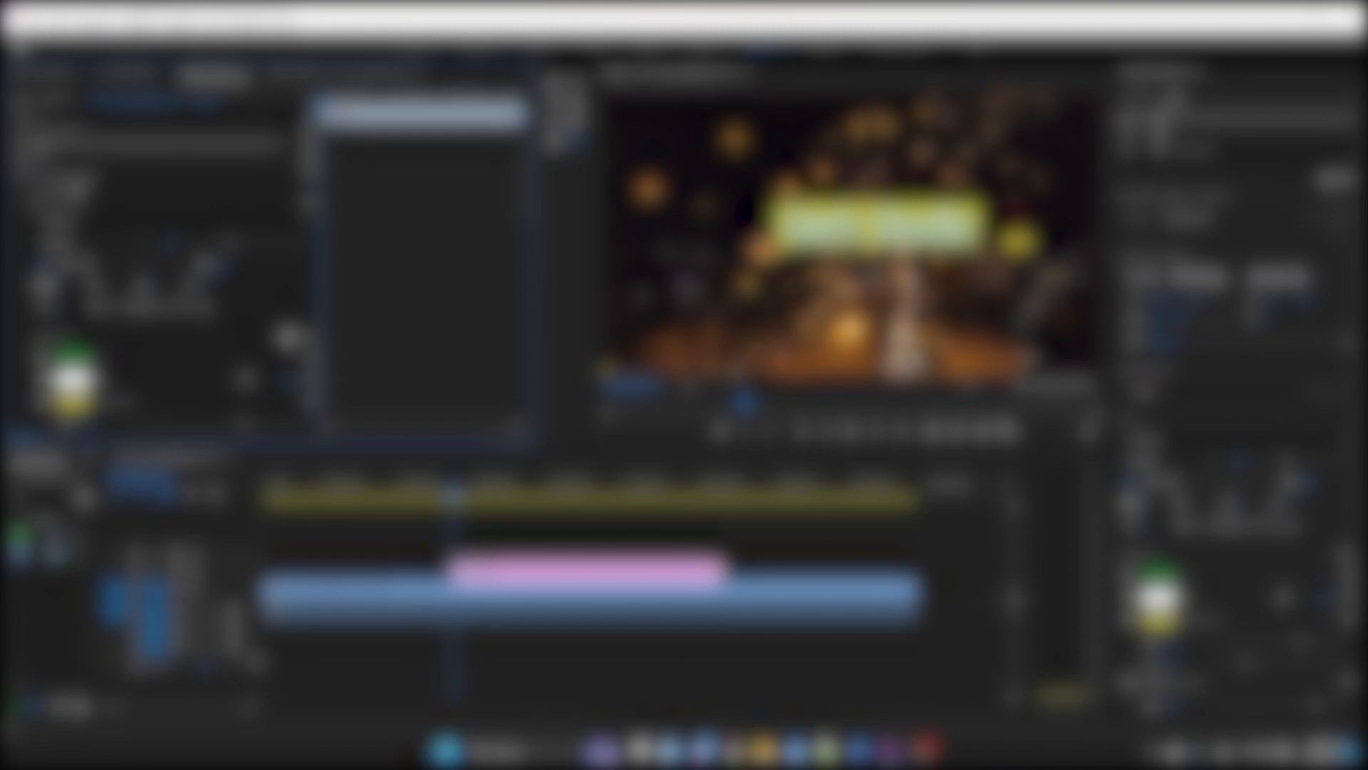
left_click(1240, 150)
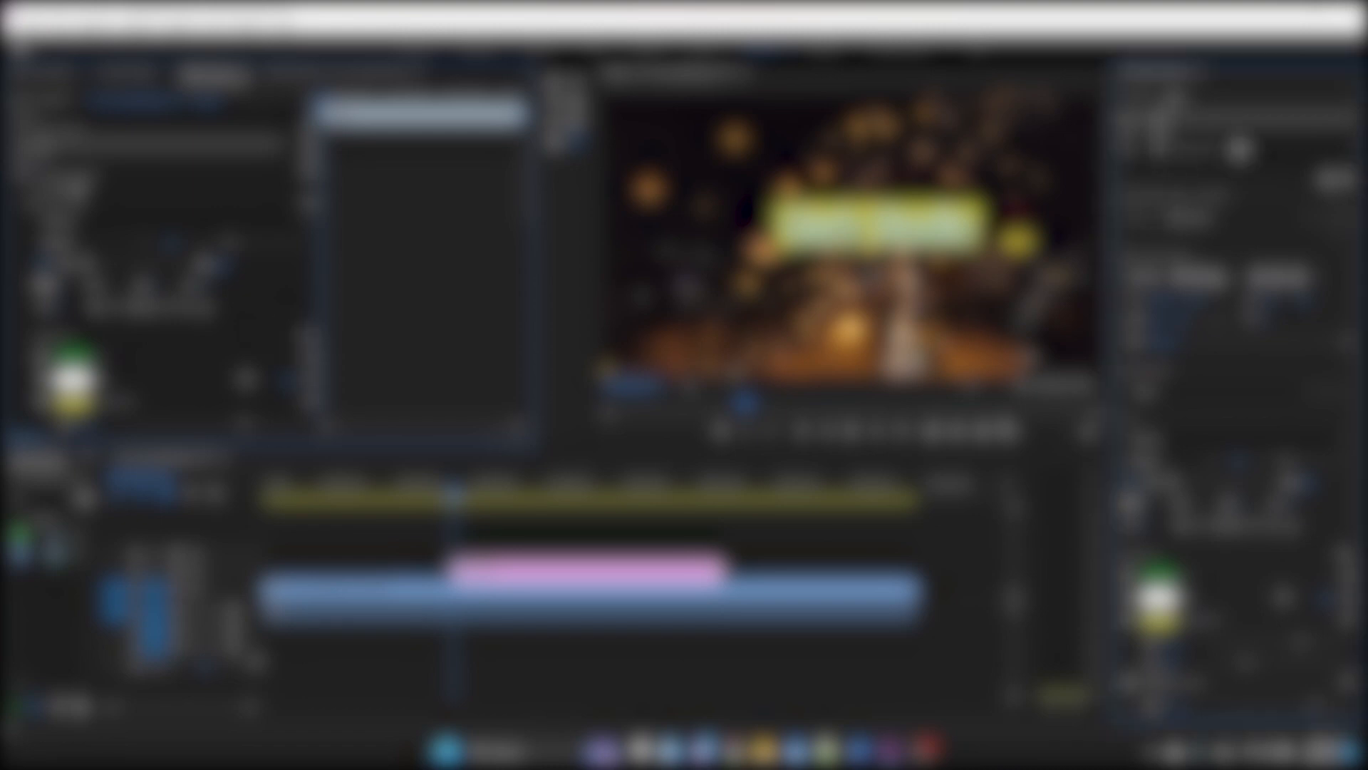
left_click(1184, 136)
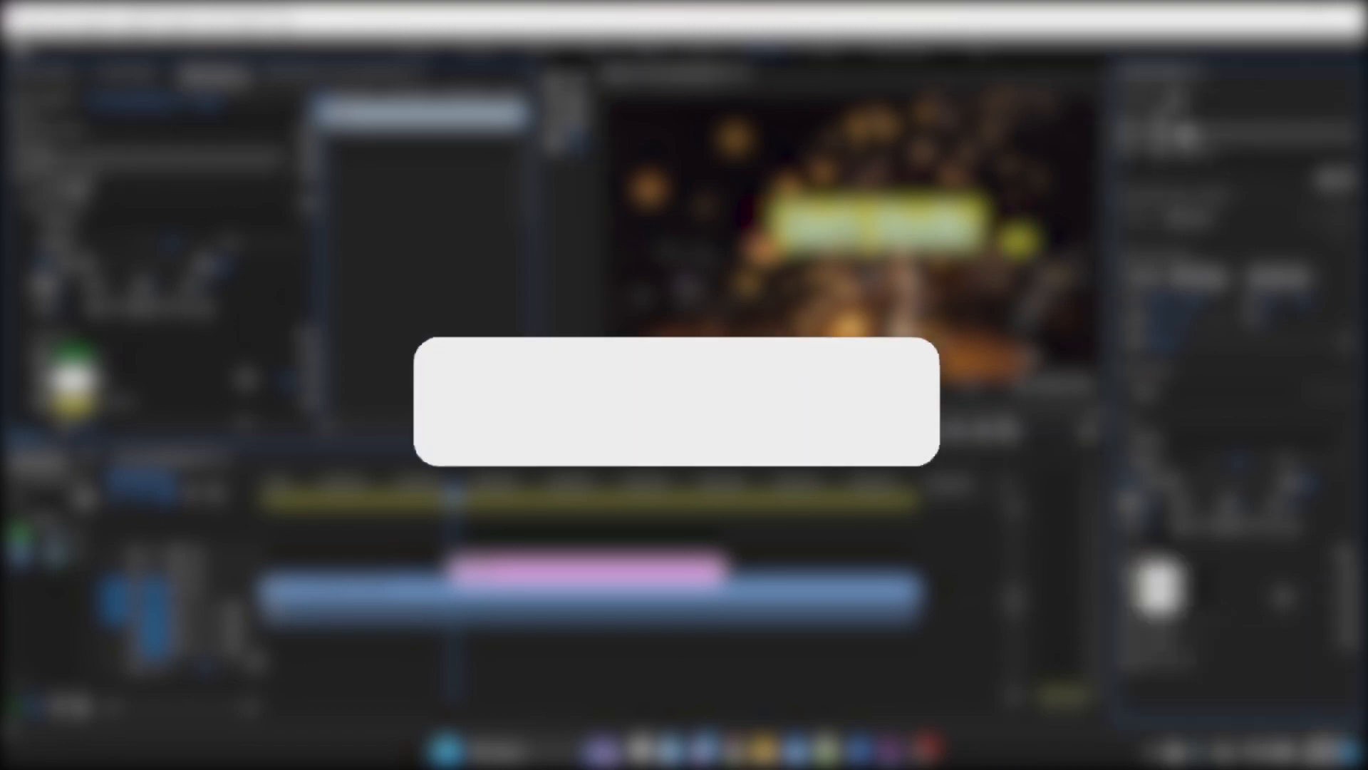